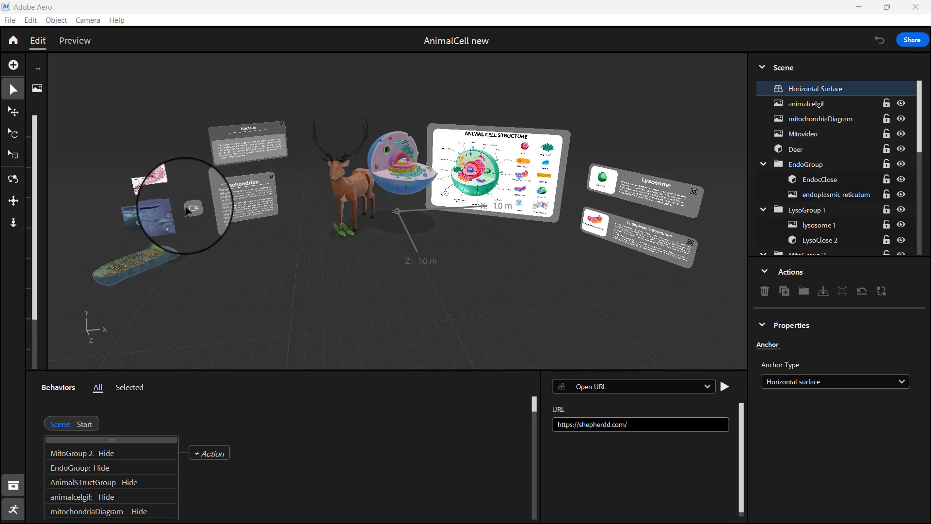
Select the animalcelgif image and examine the mitochondrion diagram, animation, video icon and info card in the scene
scroll(179, 206, down, 2)
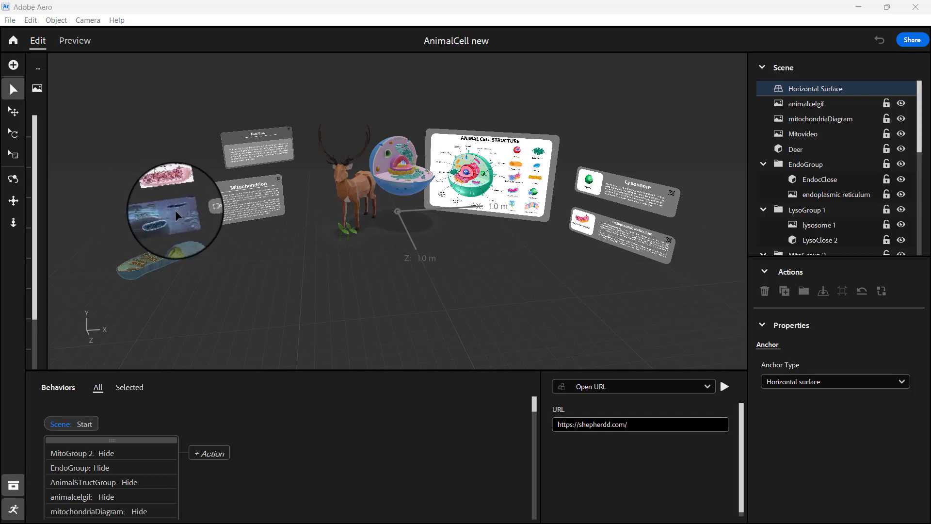
scroll(175, 211, down, 1)
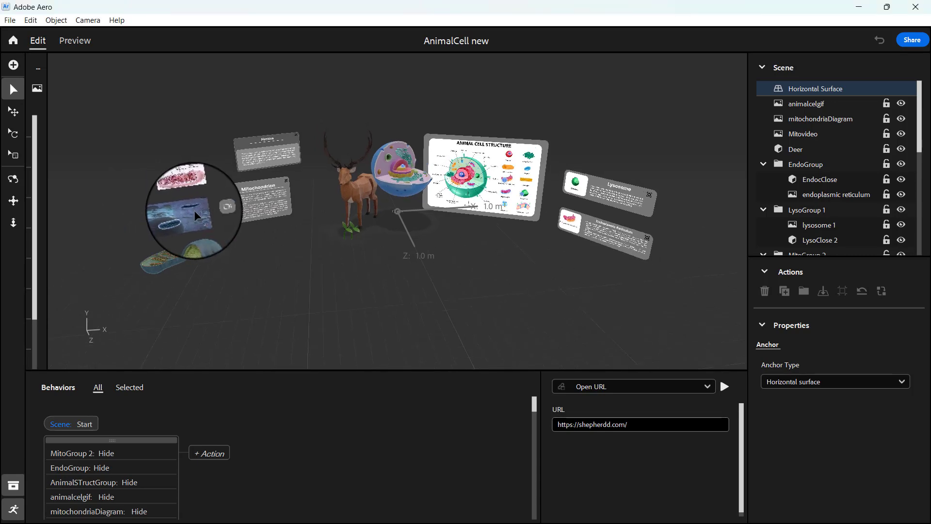
click(194, 211)
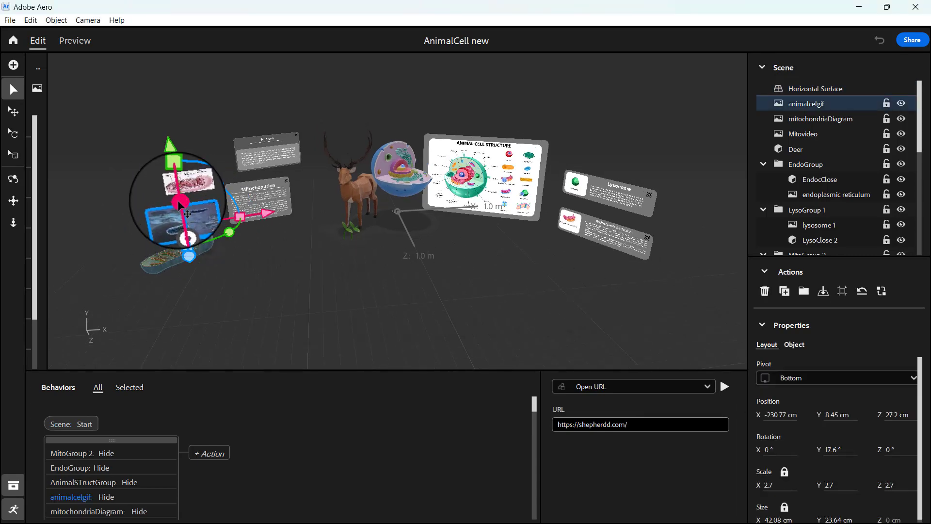
scroll(178, 205, down, 5)
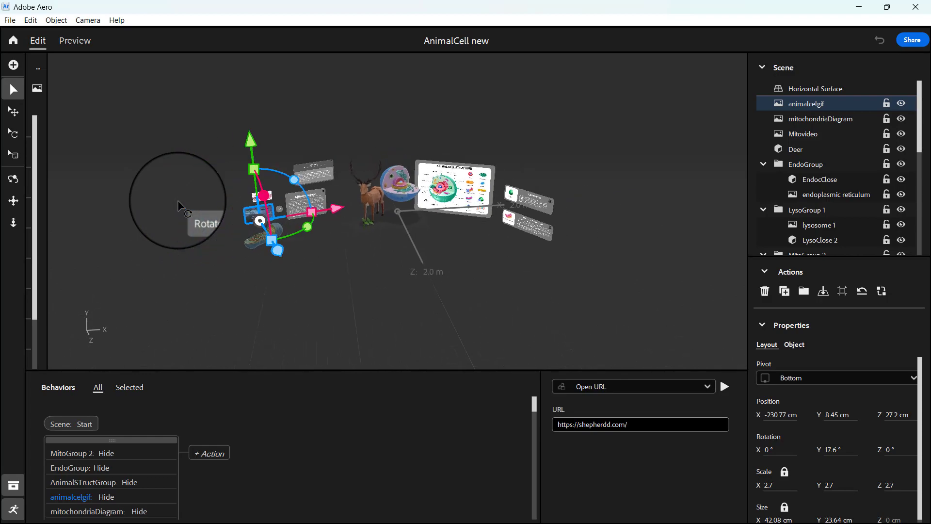
scroll(179, 205, up, 3)
scroll(178, 201, up, 6)
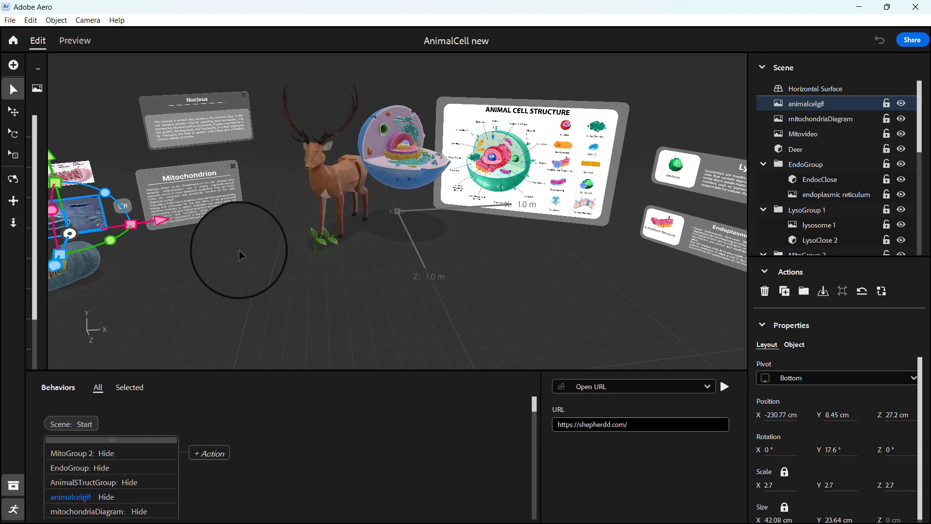
right_drag(239, 249, 188, 277)
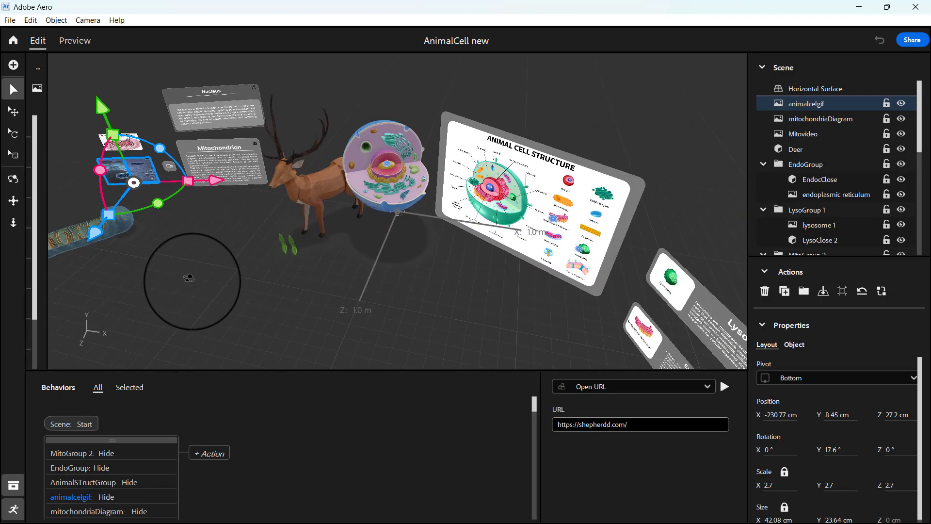
middle_drag(189, 277, 670, 324)
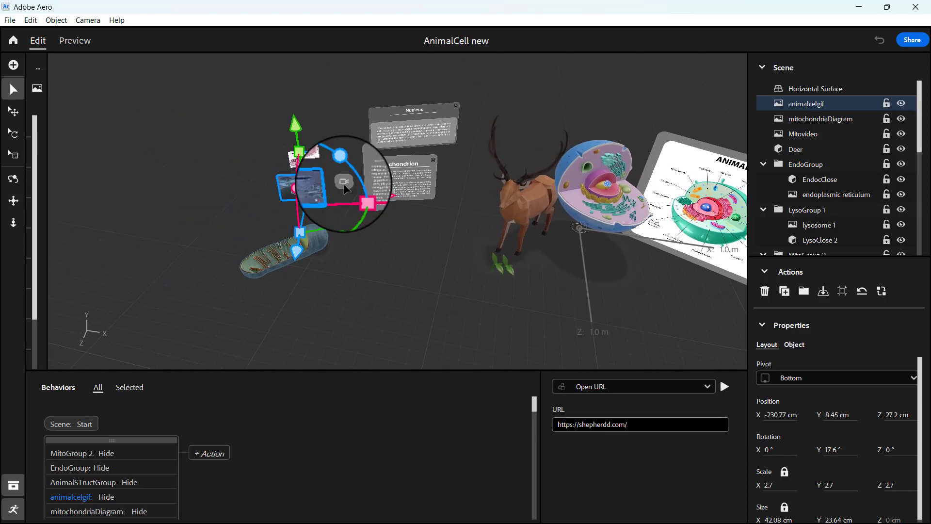
scroll(344, 183, up, 2)
scroll(344, 183, up, 4)
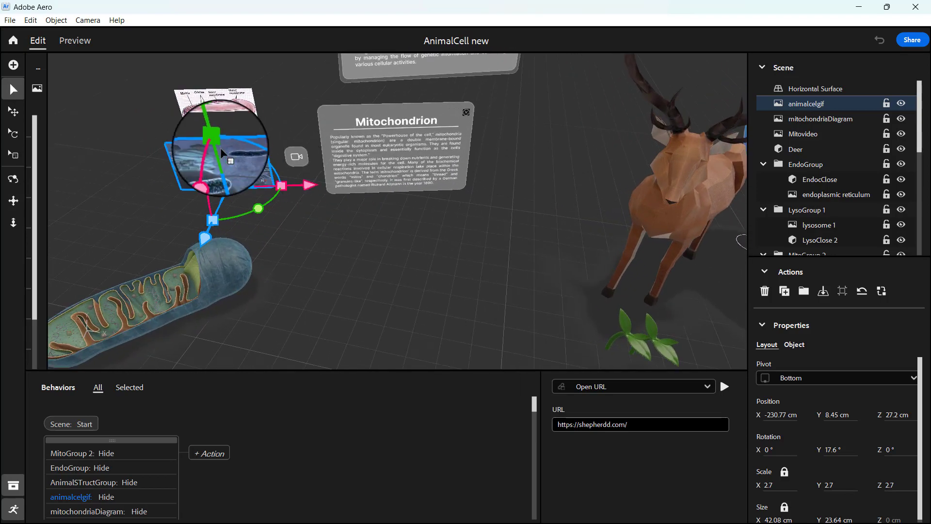
right_drag(260, 179, 238, 173)
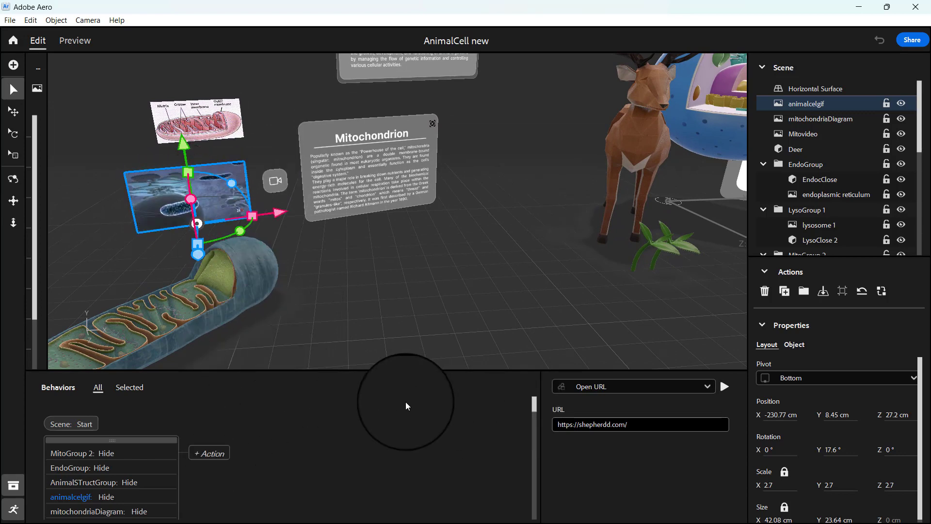
Enlarge the behaviors area and add another Tap trigger for Mitovideo at the end of the list
scroll(406, 401, down, 5)
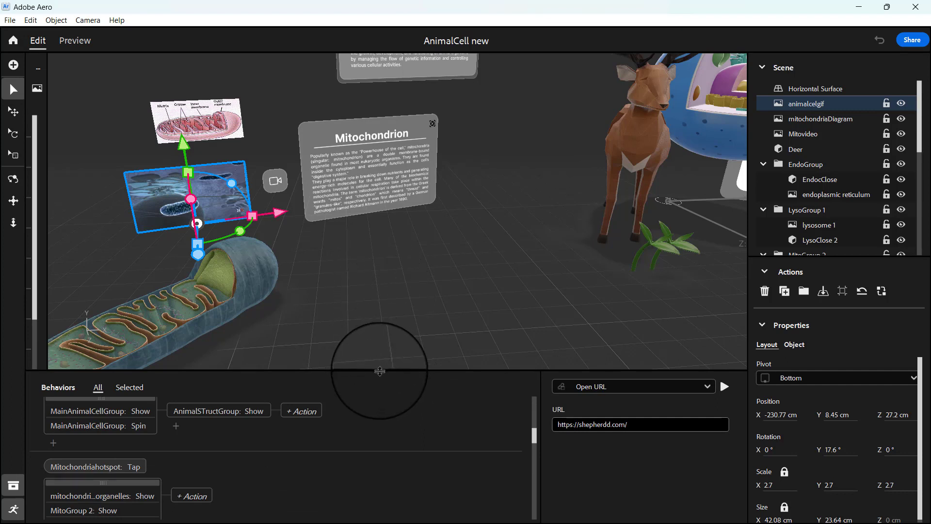
drag(379, 370, 373, 197)
drag(536, 340, 447, 486)
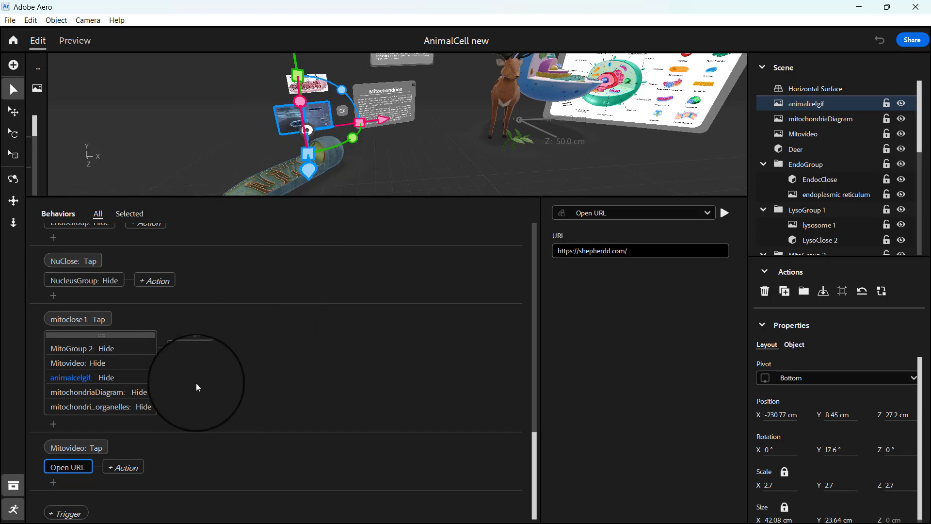
click(346, 115)
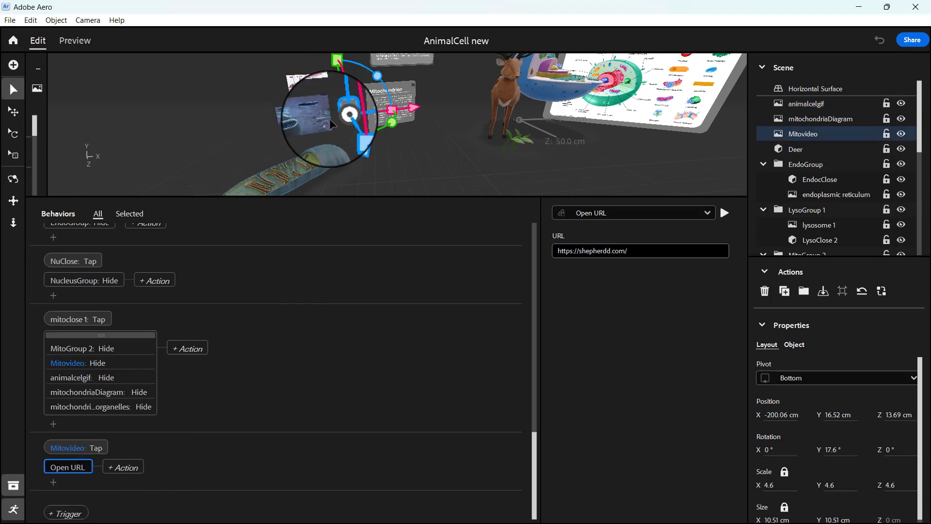
click(69, 507)
click(104, 475)
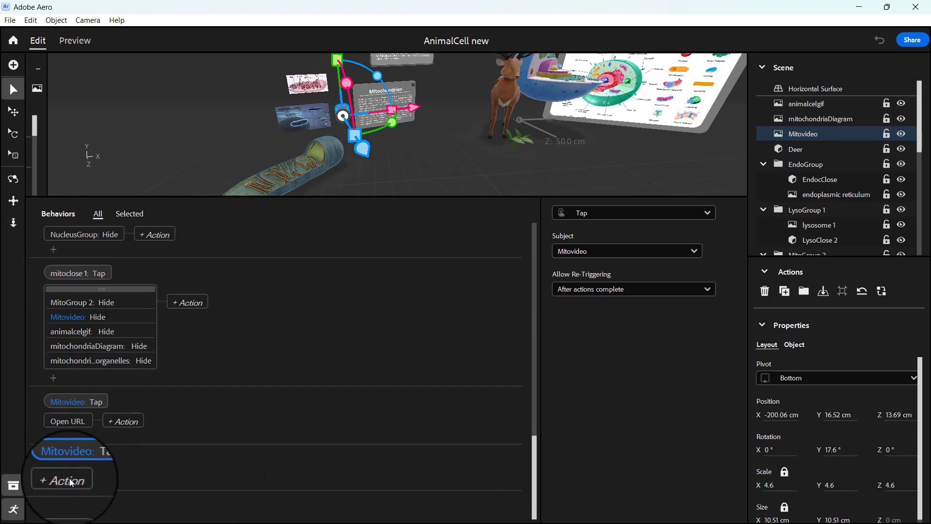
Add a Play images action for animalcelgif to the new Mitovideo Tap trigger and set it to play infinitely
click(284, 118)
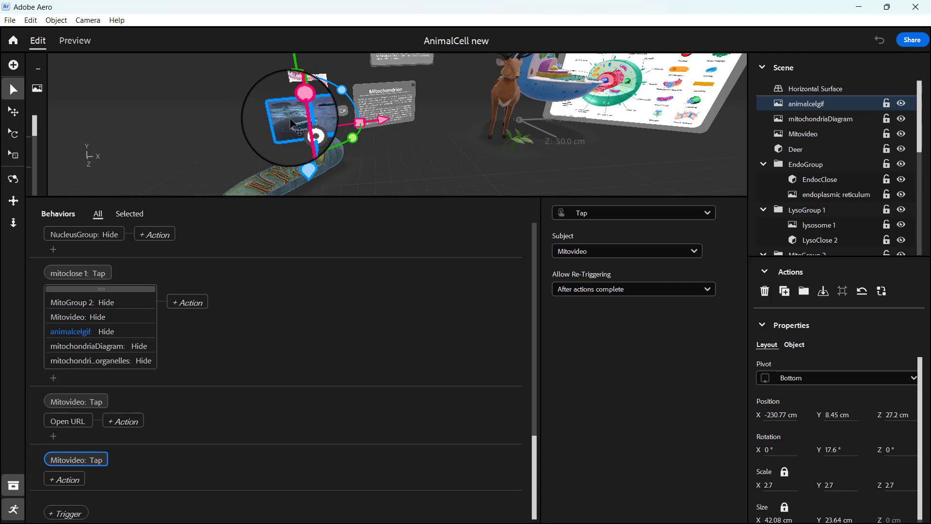
click(73, 481)
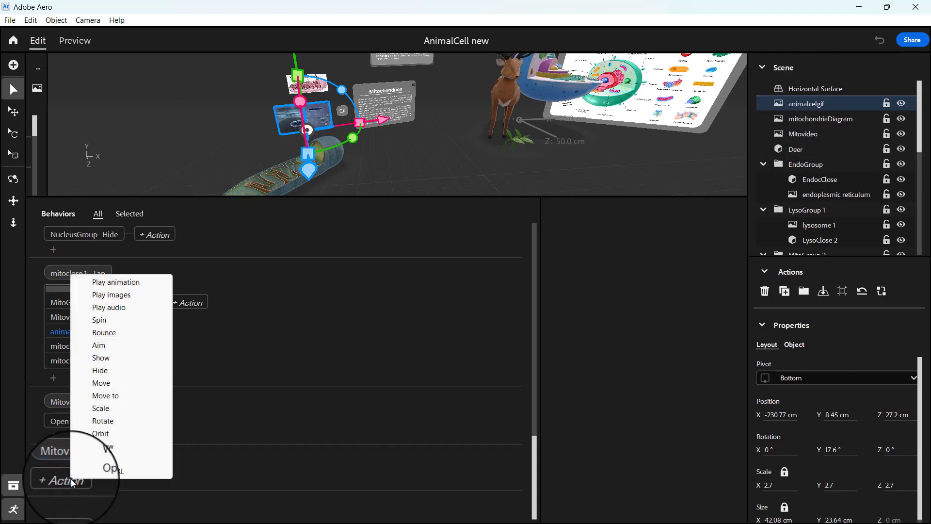
click(123, 295)
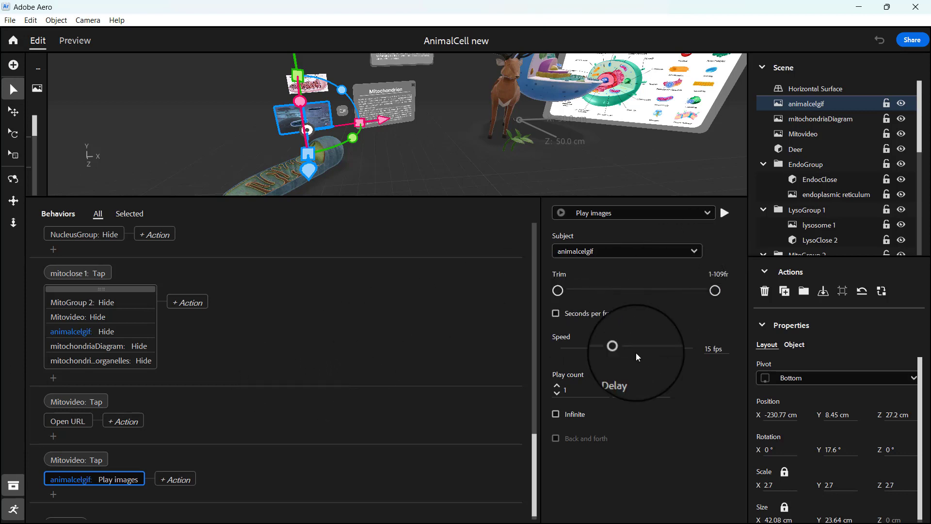
click(556, 414)
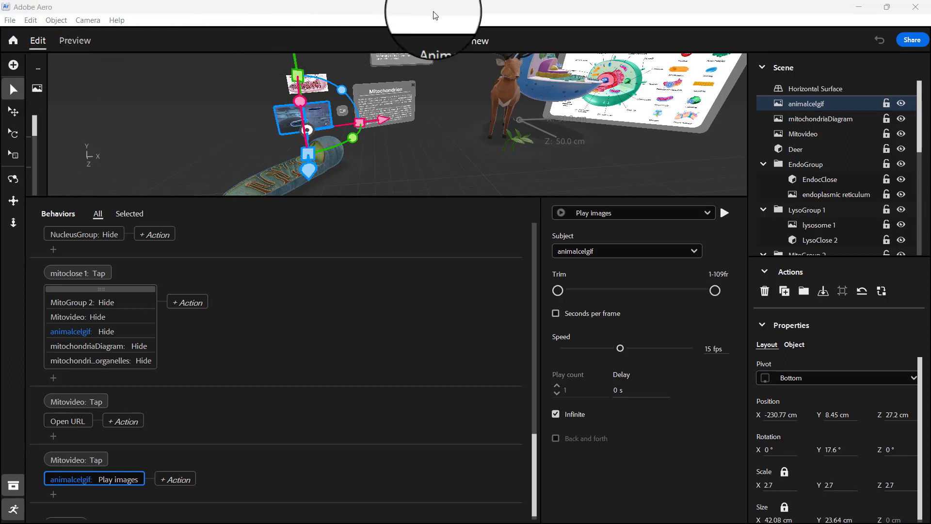
Export the project as a local Aero experience named AnimalCell new, replacing the existing file
click(10, 20)
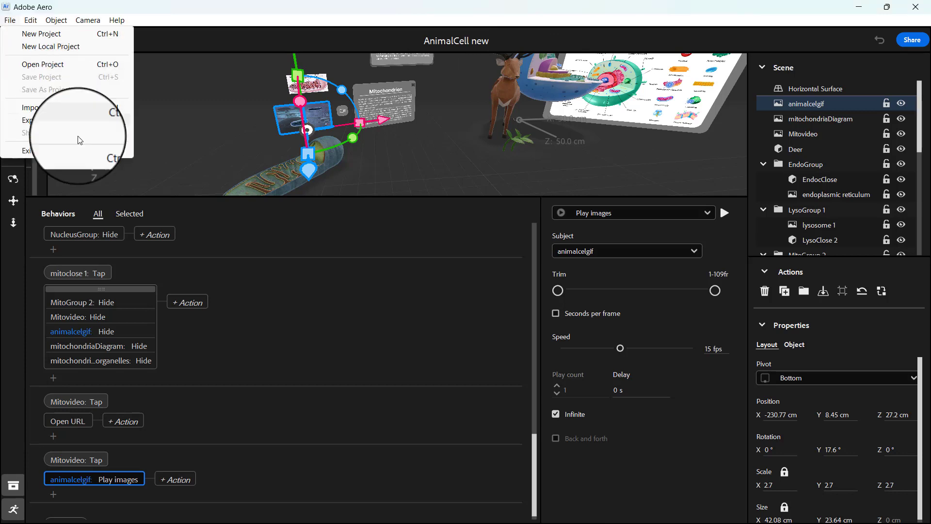
click(56, 120)
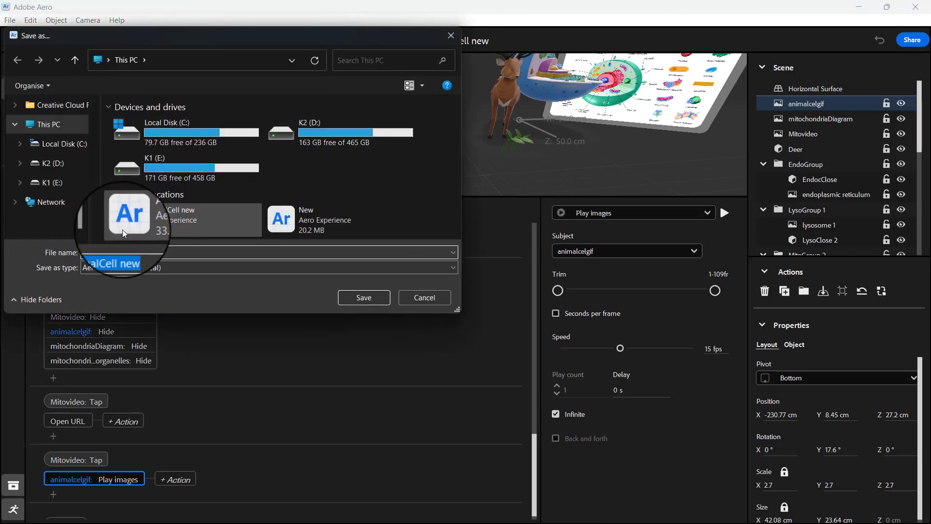
click(359, 298)
click(298, 221)
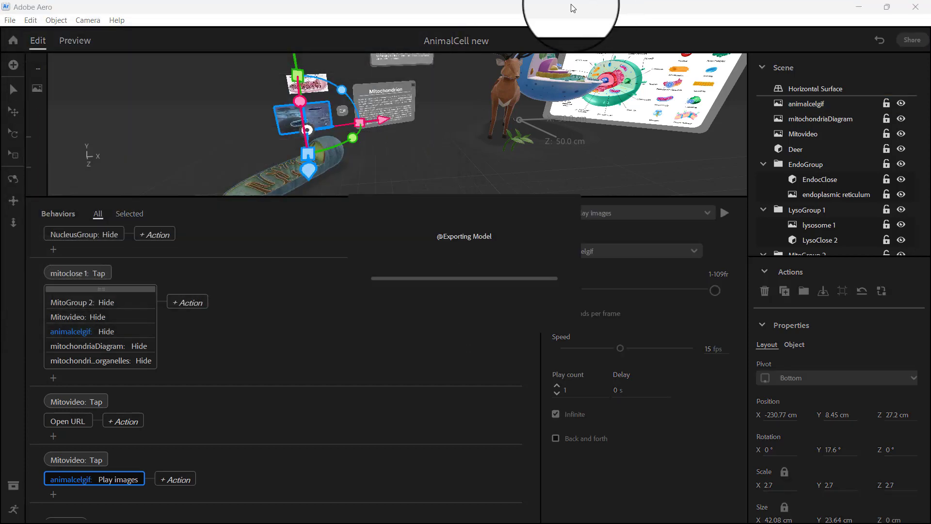
Preview the experience, activate the cell's mitochondrion hotspot, test the video icon, and dismiss the browser window it opens
click(77, 41)
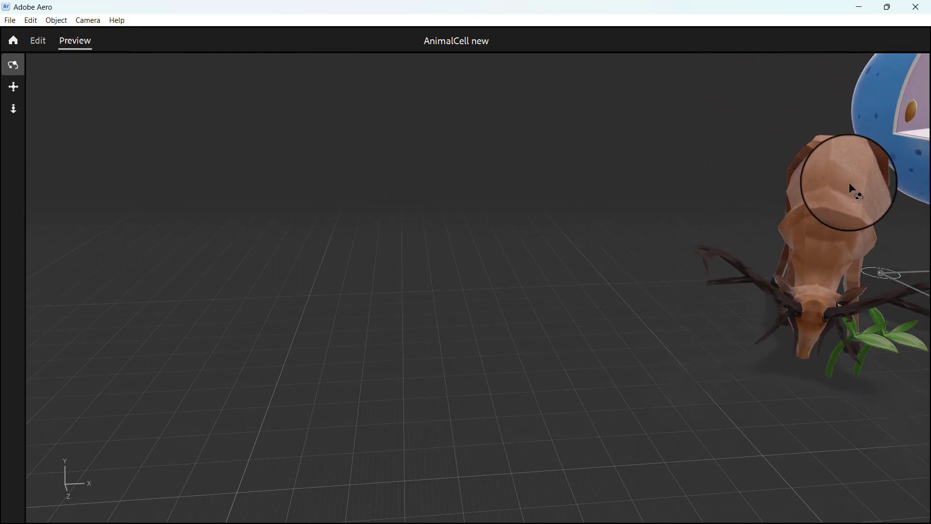
scroll(782, 252, down, 2)
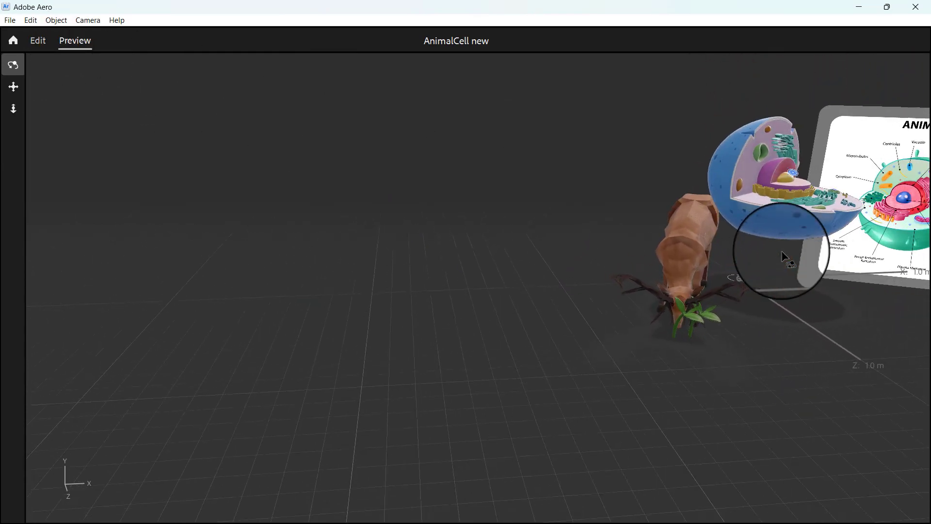
drag(791, 260, 666, 286)
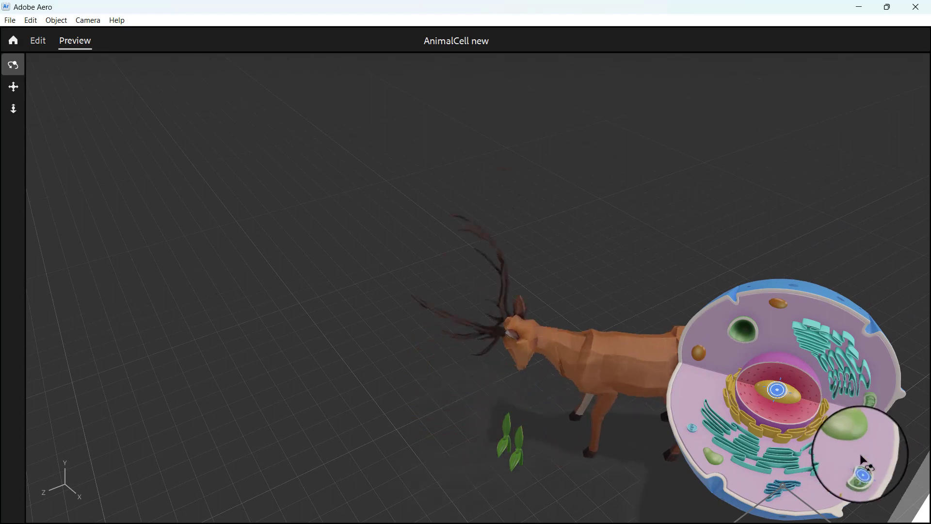
click(861, 469)
drag(547, 461, 682, 410)
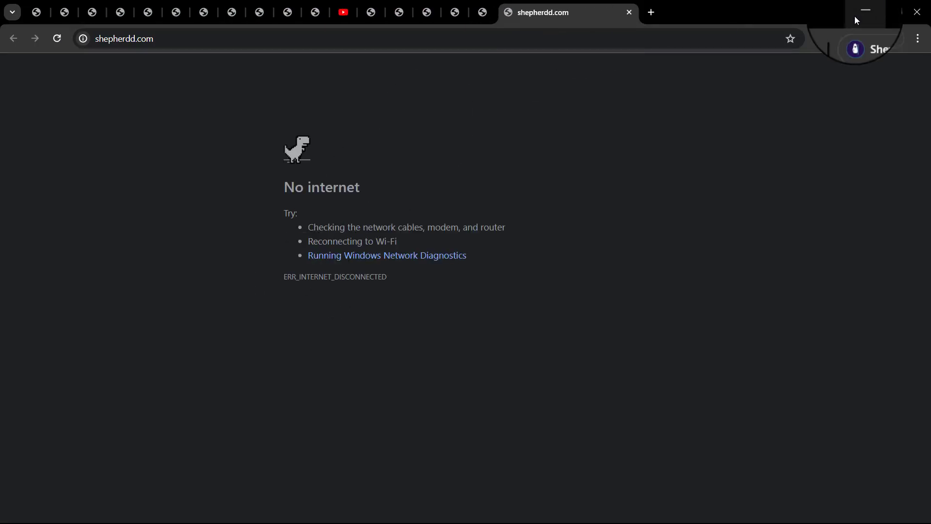
click(866, 10)
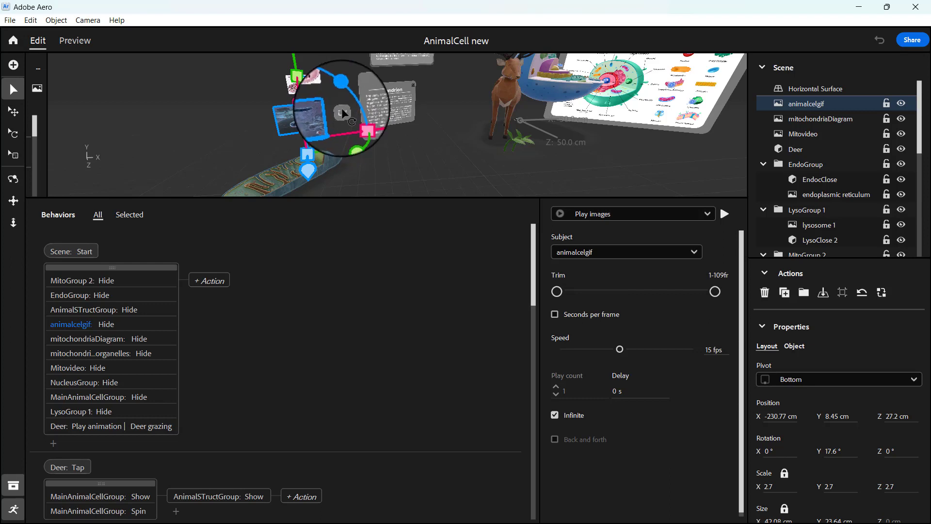
Change the subject of the Tap trigger that plays animalcelgif to MitoGroup 2
scroll(313, 300, down, 3)
scroll(311, 296, down, 10)
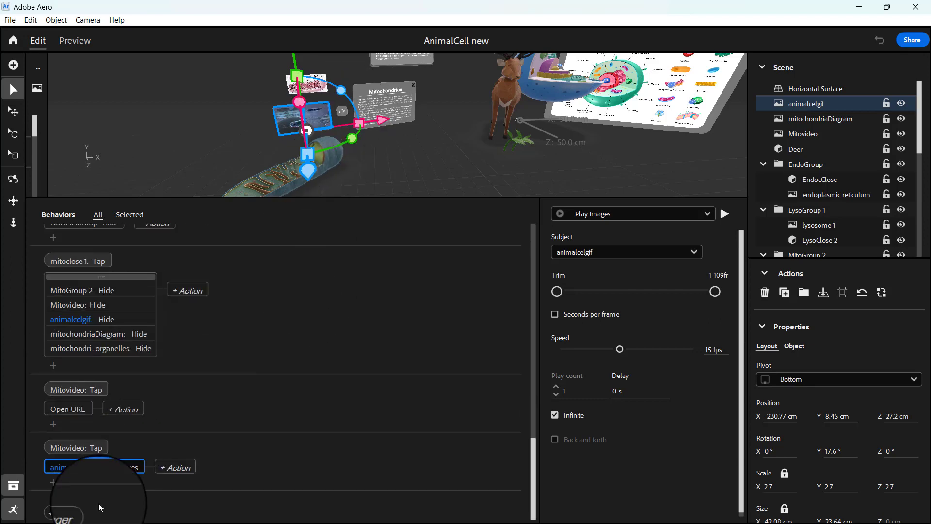
click(82, 449)
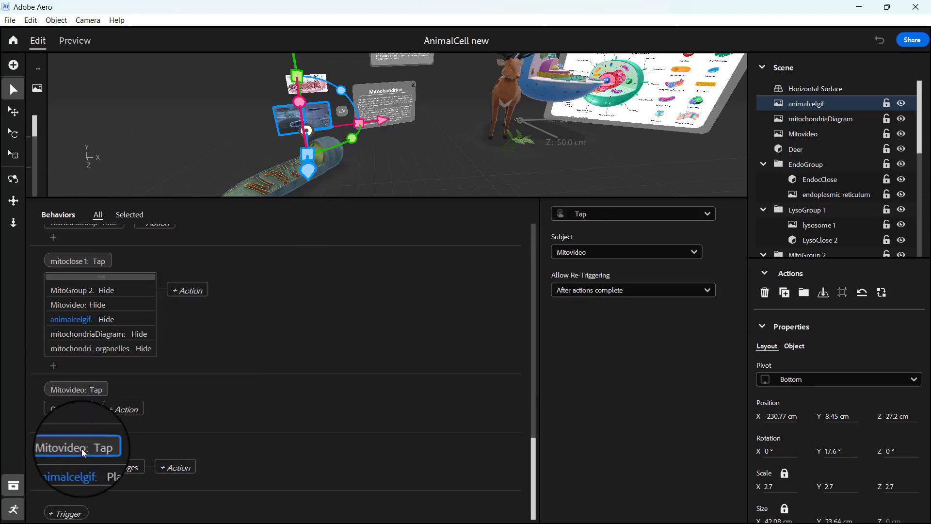
click(391, 100)
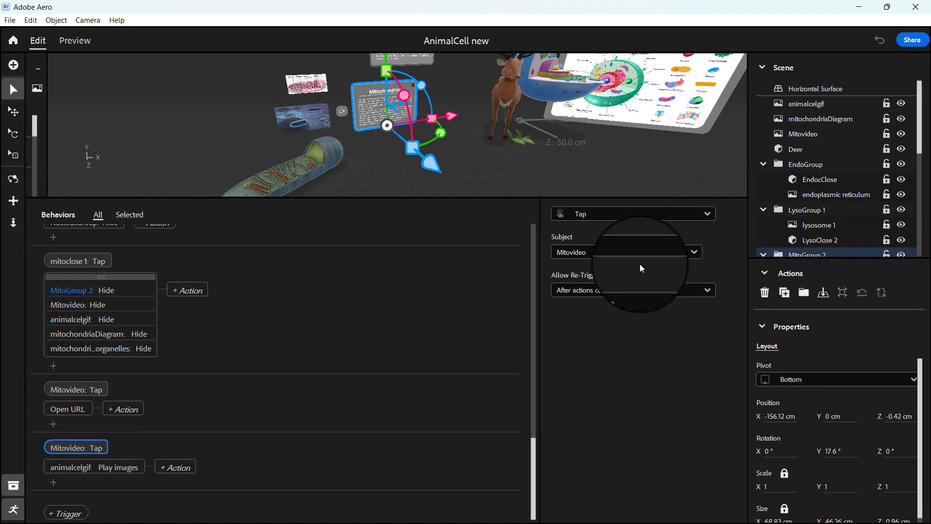
click(630, 253)
scroll(607, 336, down, 5)
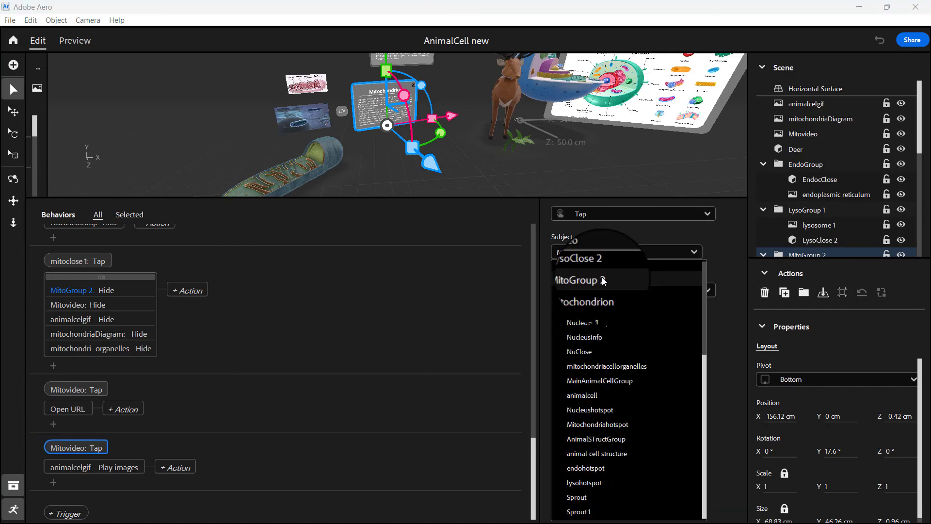
click(603, 281)
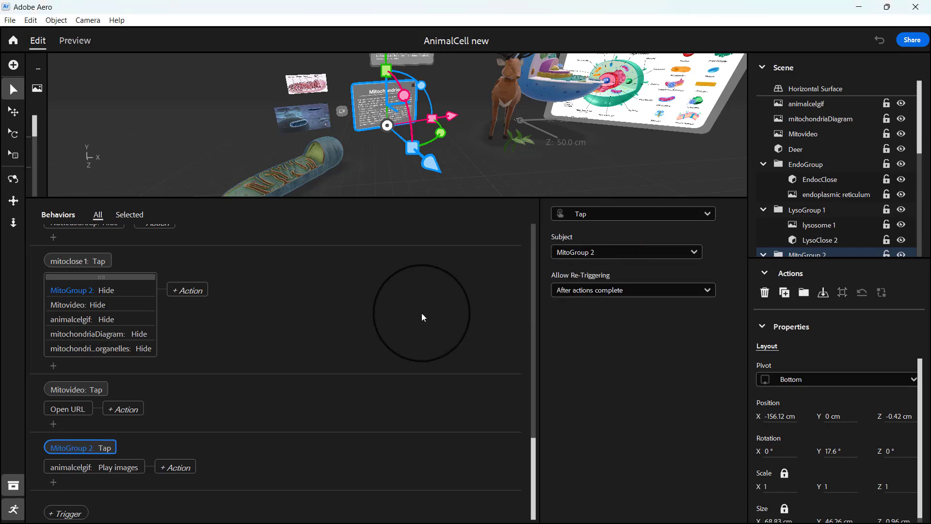
Preview the experience again, activate the mitochondrion hotspot to check the animated image, and return to editing
click(75, 41)
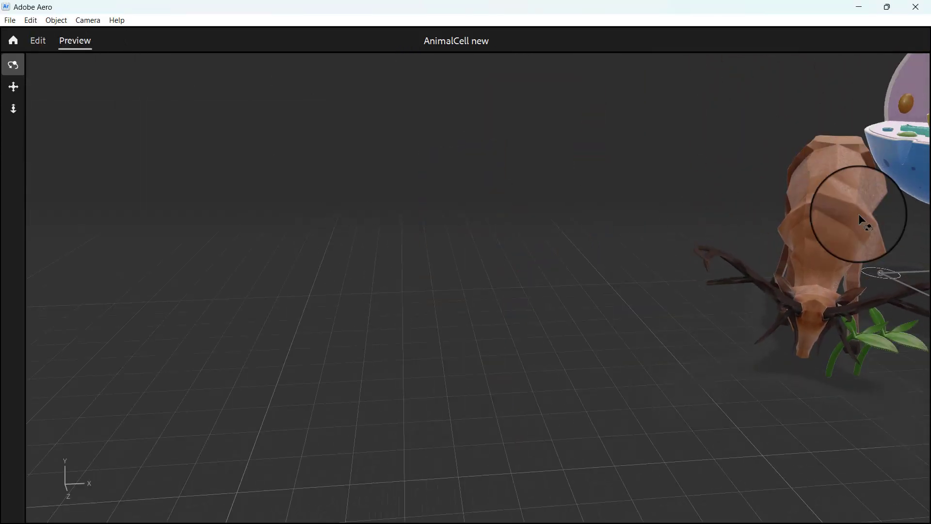
scroll(859, 215, down, 4)
scroll(859, 215, down, 3)
drag(859, 215, 710, 216)
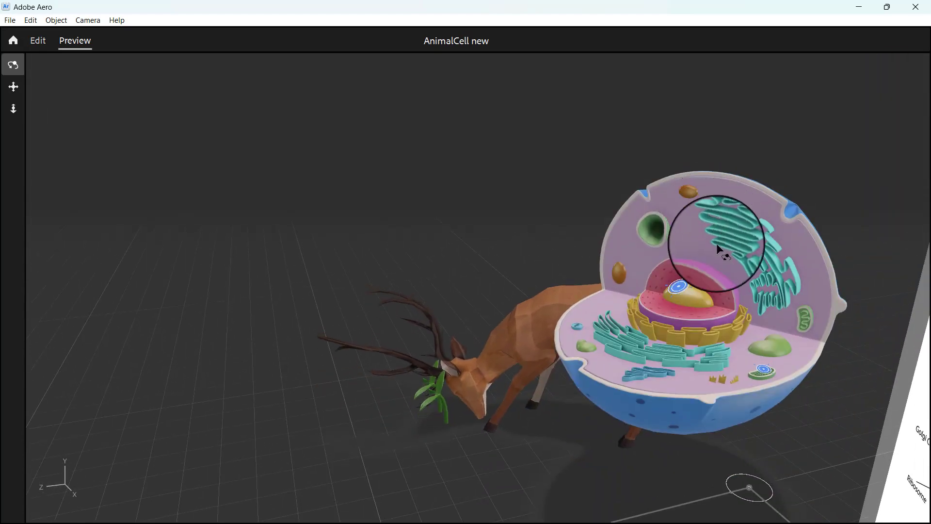
click(763, 369)
drag(359, 364, 490, 350)
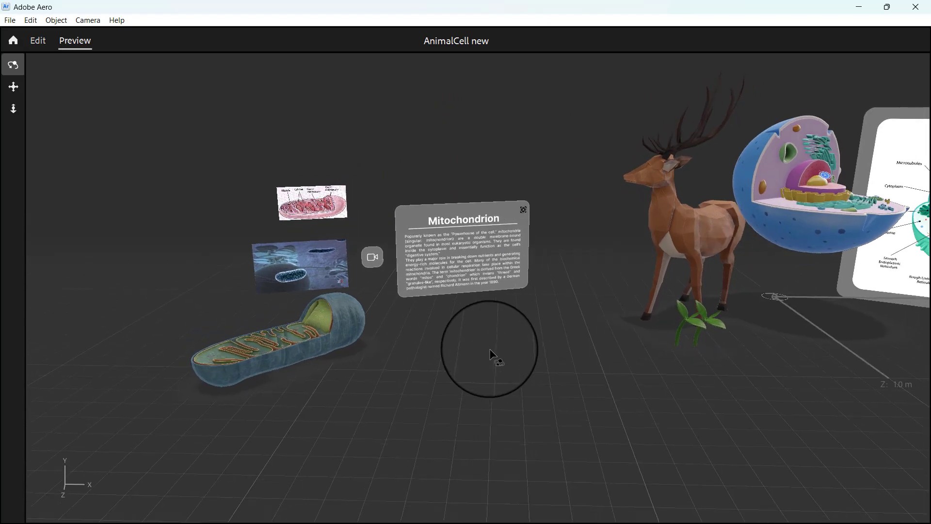
scroll(329, 311, up, 2)
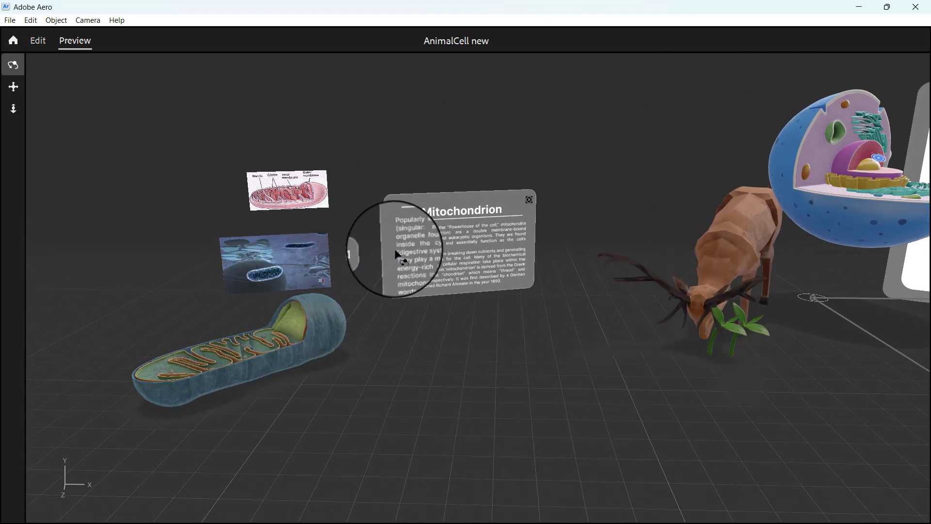
click(39, 42)
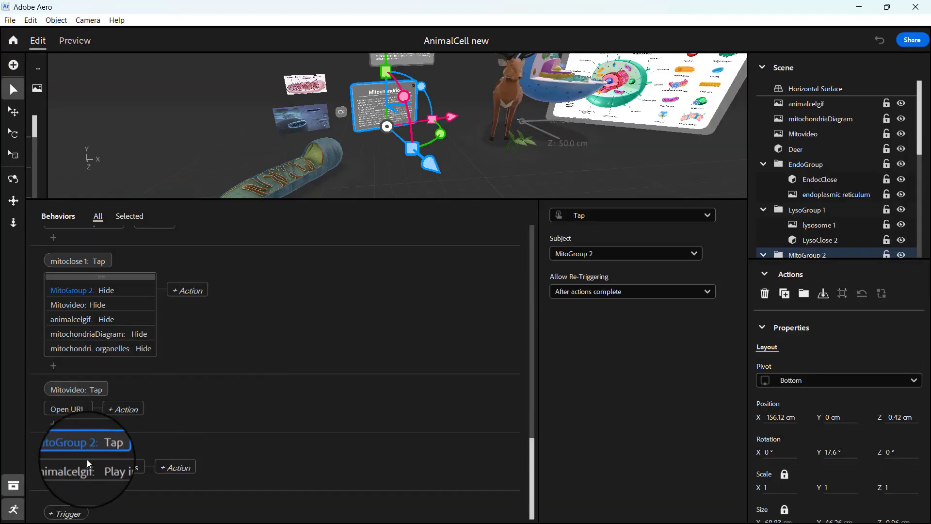
Review the MitoGroup 2 Tap trigger and its animalcelgif Play images action, and play the action in the editor
click(106, 468)
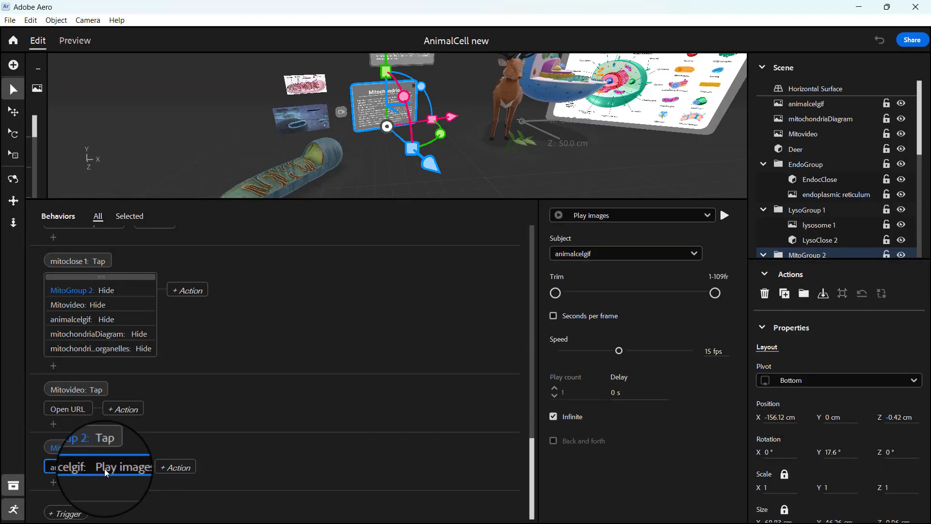
click(83, 447)
click(482, 142)
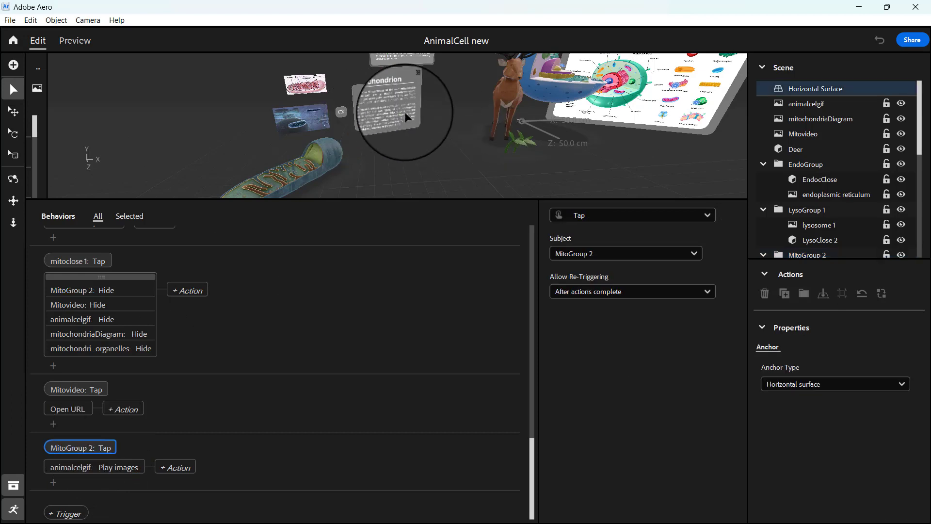
click(394, 111)
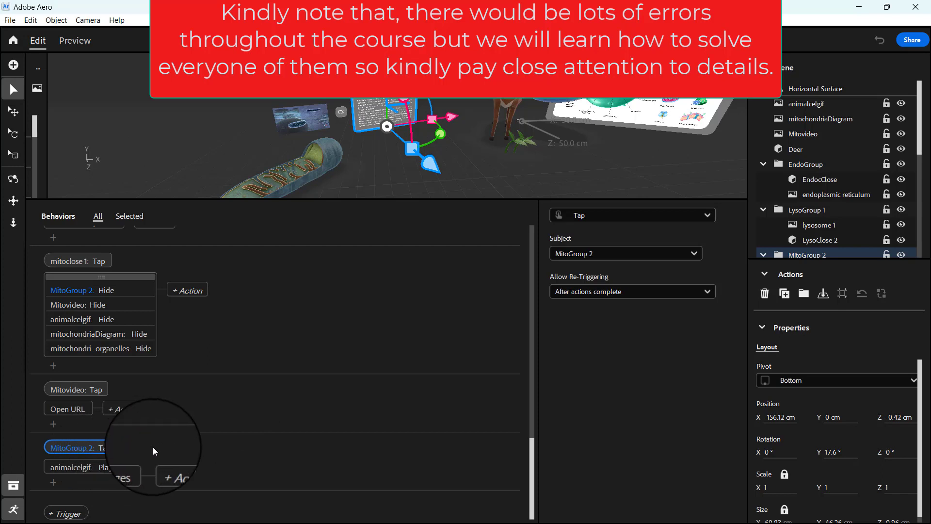
click(105, 464)
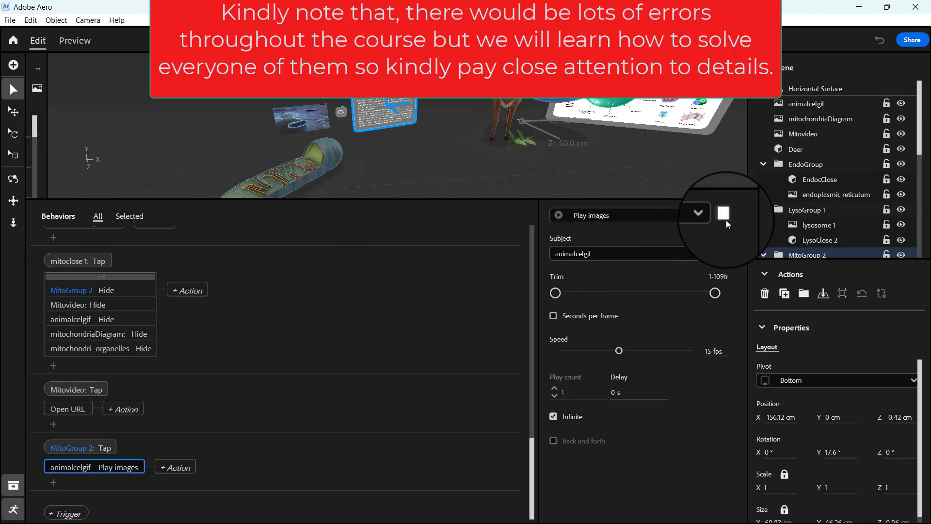
click(724, 214)
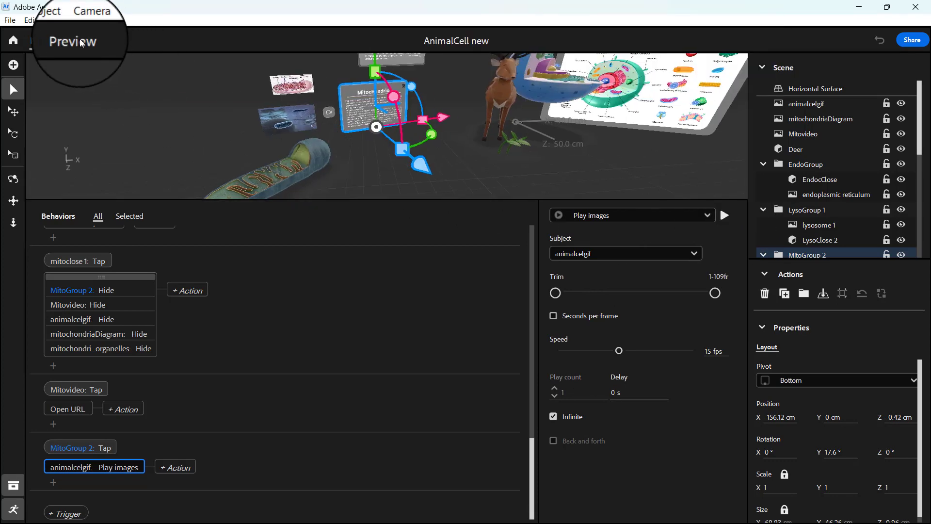
Preview the experience, tap the deer and the cell's mitochondrion hotspot to check the animated image, and return to editing
click(81, 43)
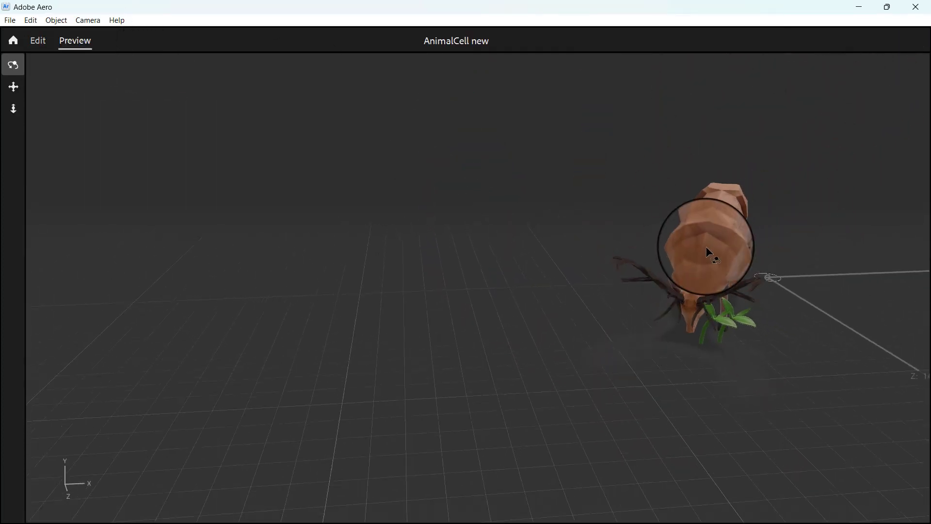
click(720, 230)
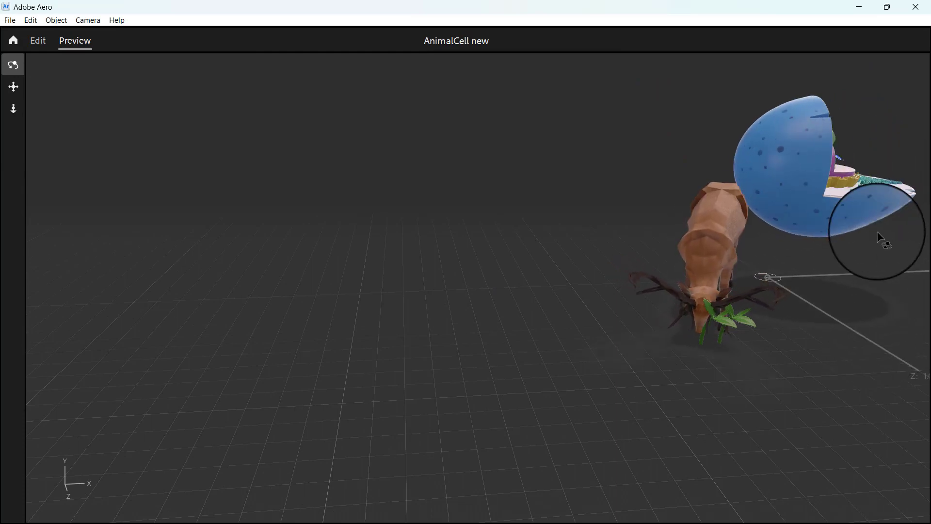
drag(882, 172, 679, 174)
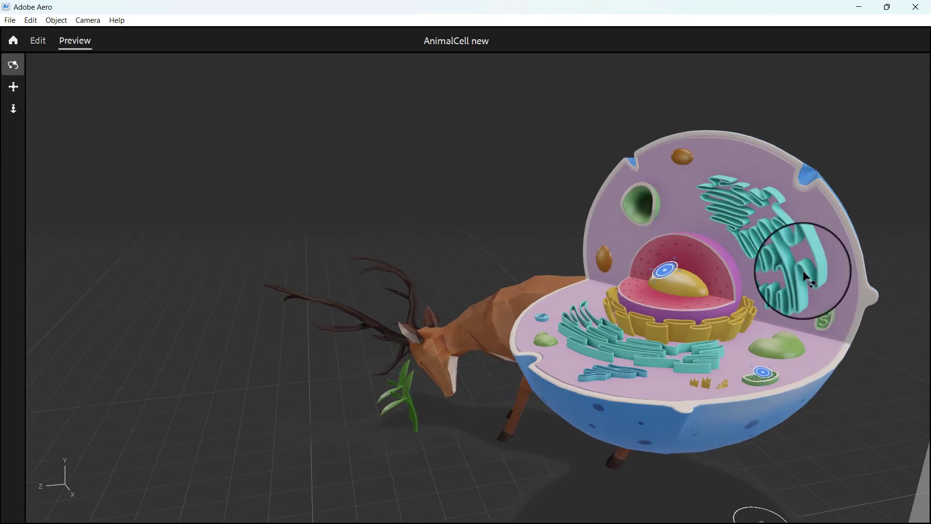
click(764, 373)
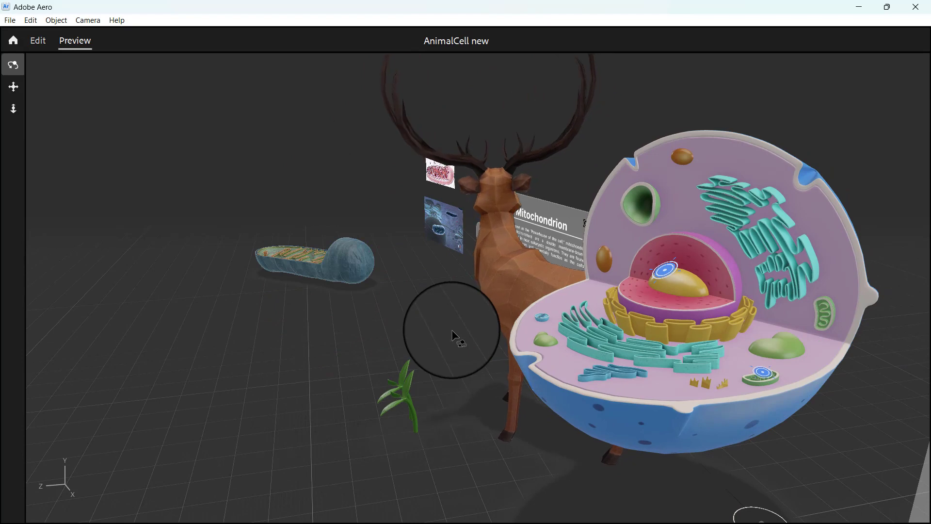
drag(455, 336, 601, 354)
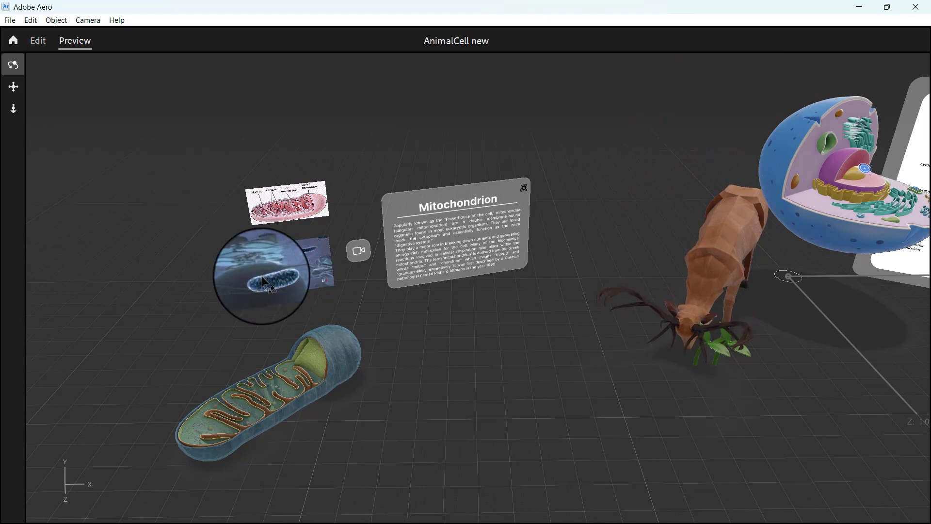
click(39, 40)
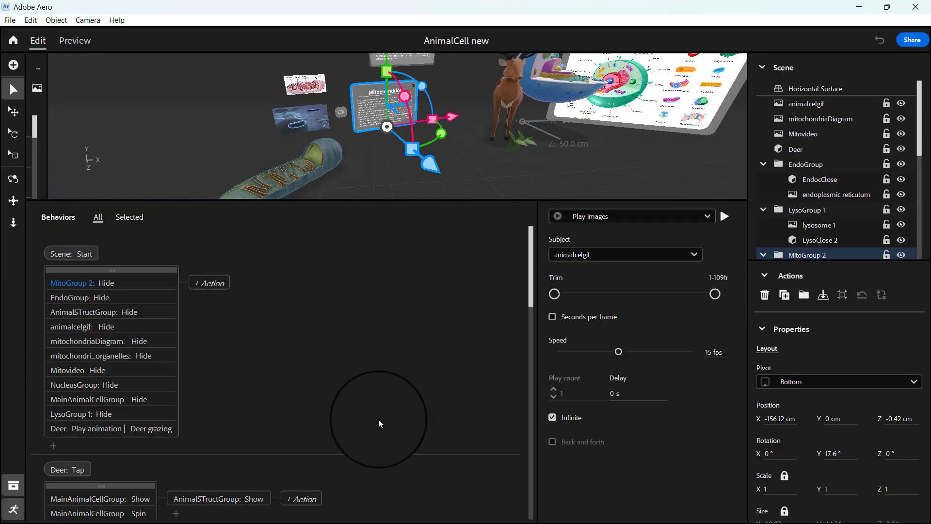
Change the subject of the Tap trigger that plays the animated image from MitoGroup 2 to animalcelgif
scroll(359, 443, down, 12)
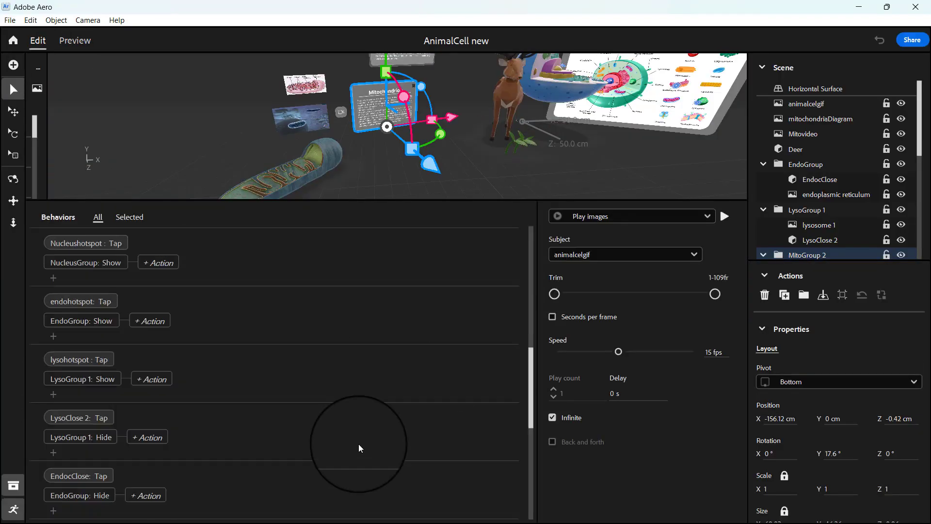
click(303, 124)
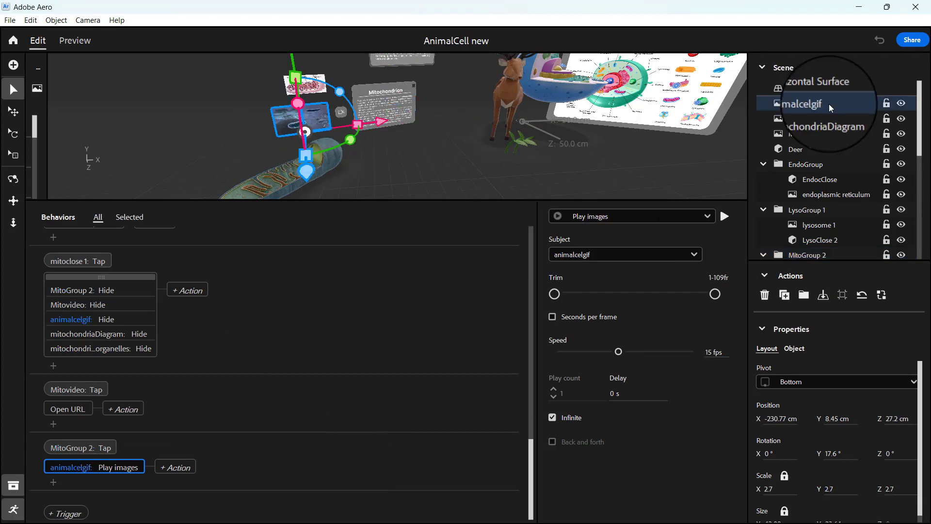
click(90, 453)
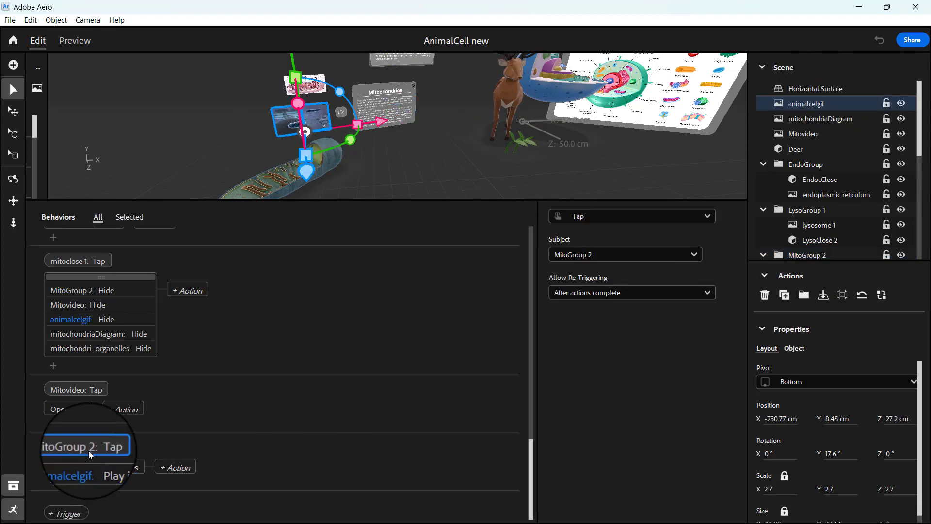
click(606, 256)
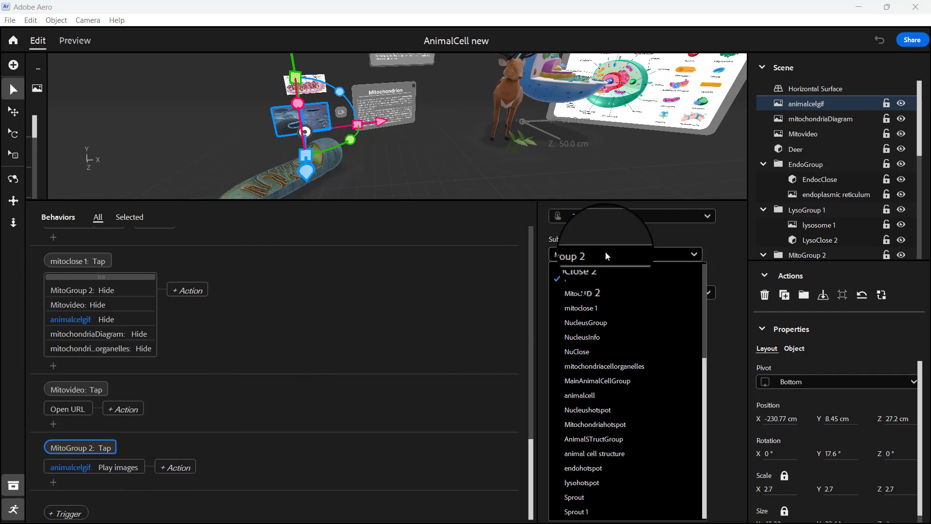
click(582, 288)
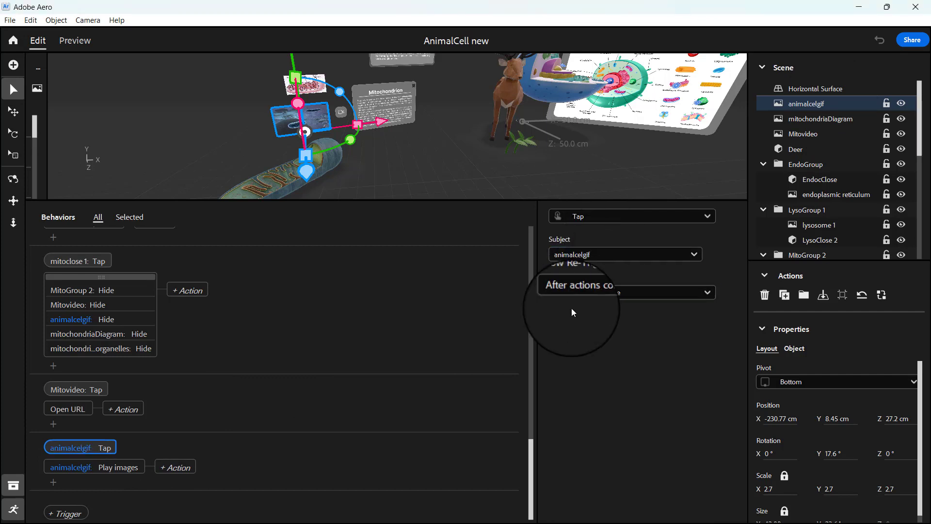
click(261, 444)
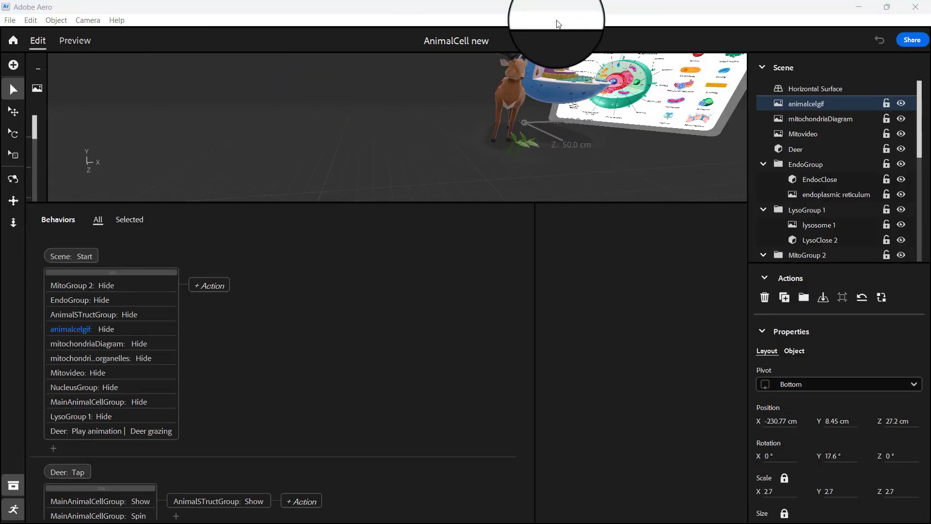
Start the preview again, reveal the cell by tapping the deer, and activate its mitochondrion hotspot
click(83, 40)
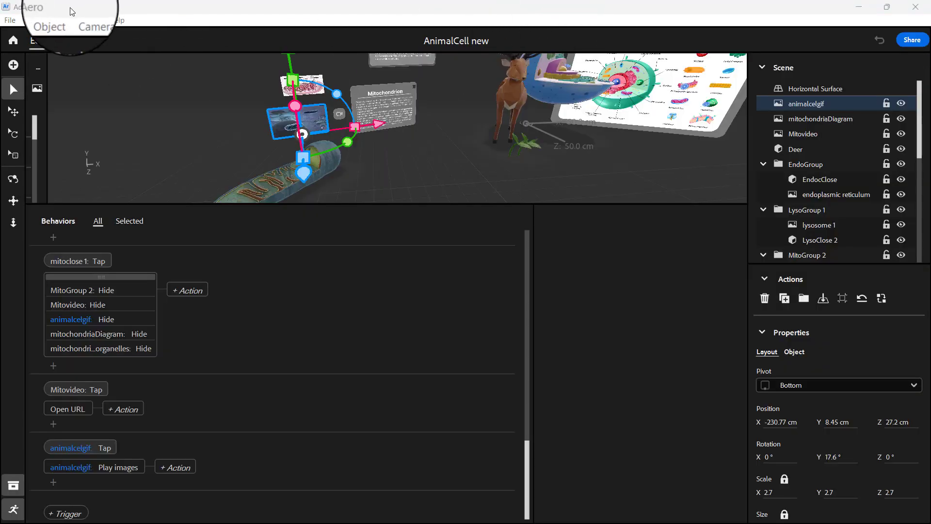
click(76, 40)
scroll(559, 262, down, 5)
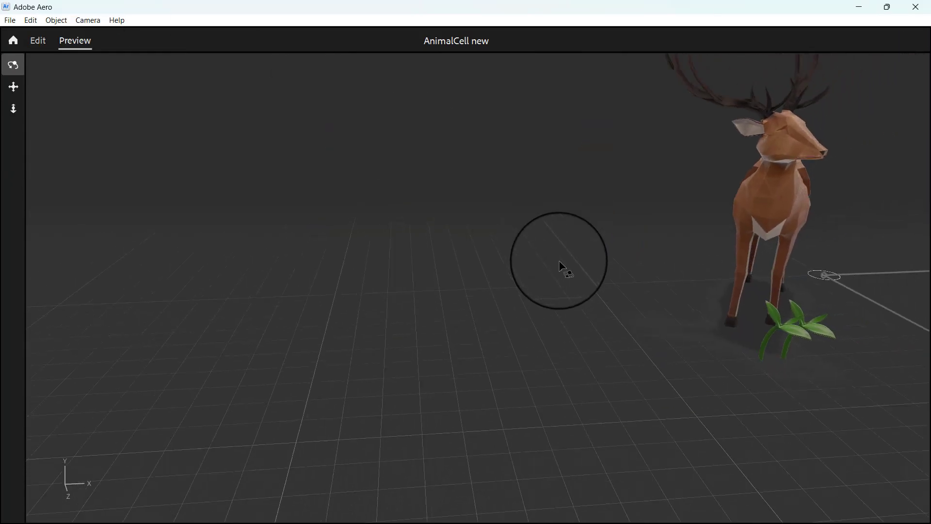
click(700, 212)
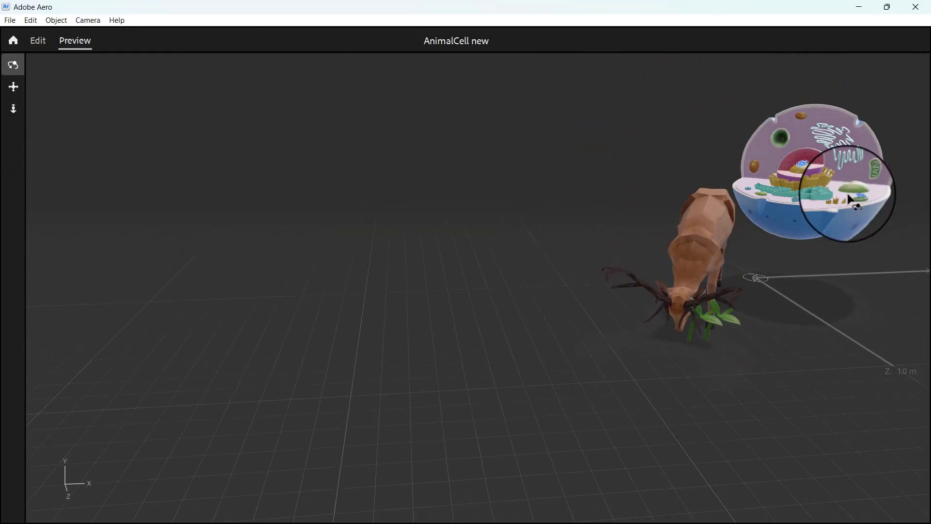
drag(860, 238, 720, 275)
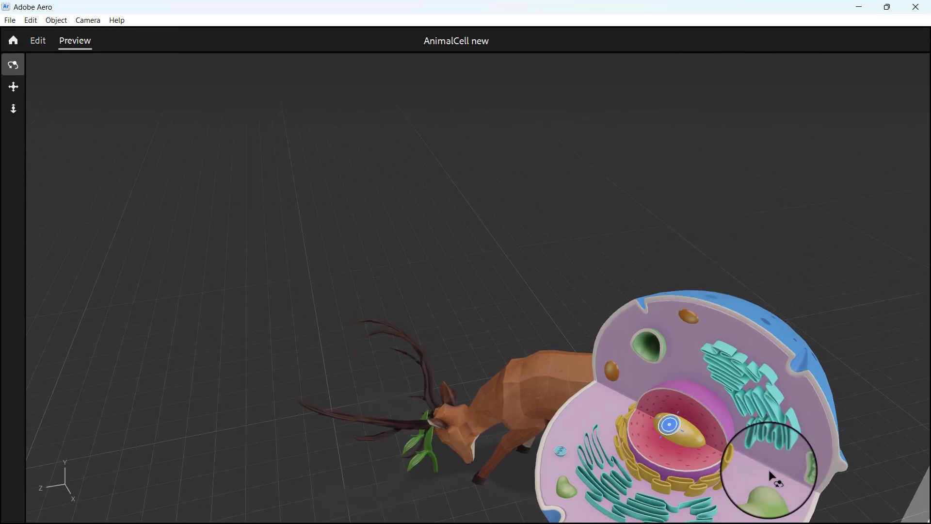
drag(769, 470, 764, 440)
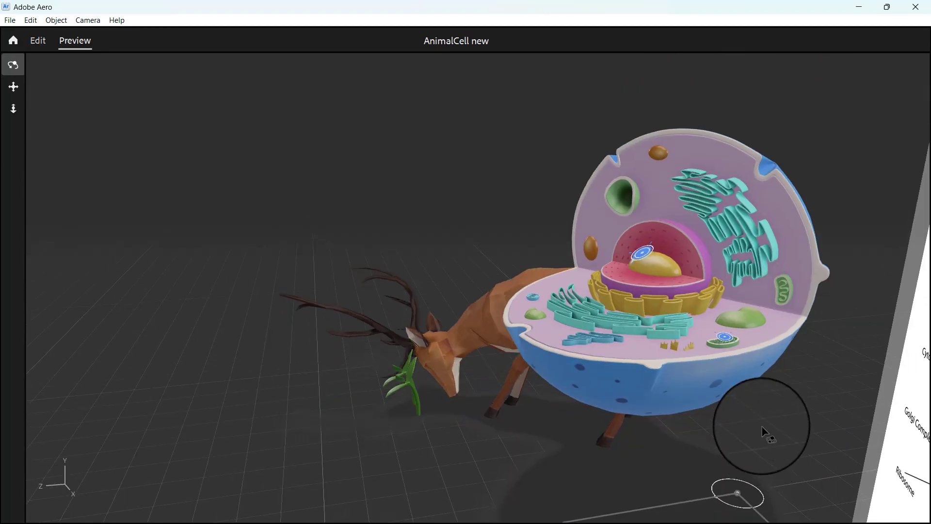
click(723, 339)
Examine the animated mitochondria image up close in the preview, and return to editing
drag(478, 344, 621, 358)
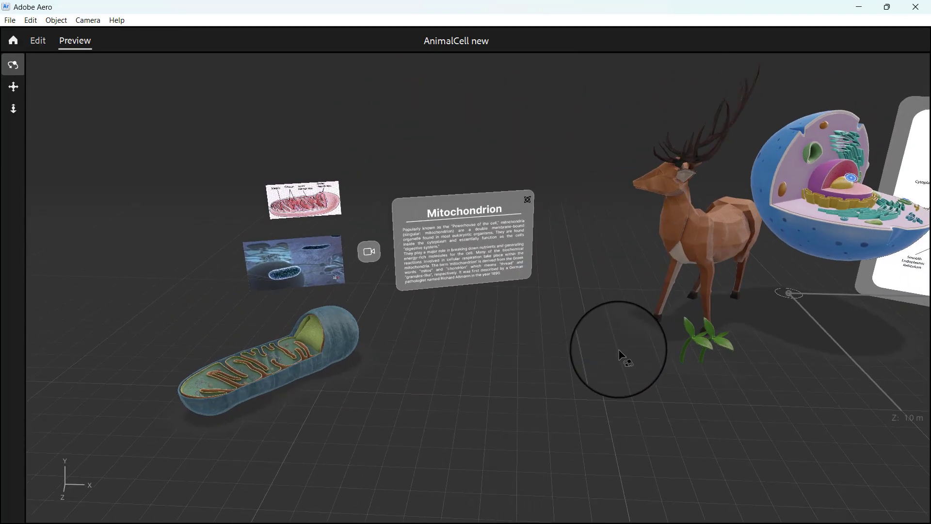
scroll(312, 291, up, 5)
scroll(312, 291, up, 5)
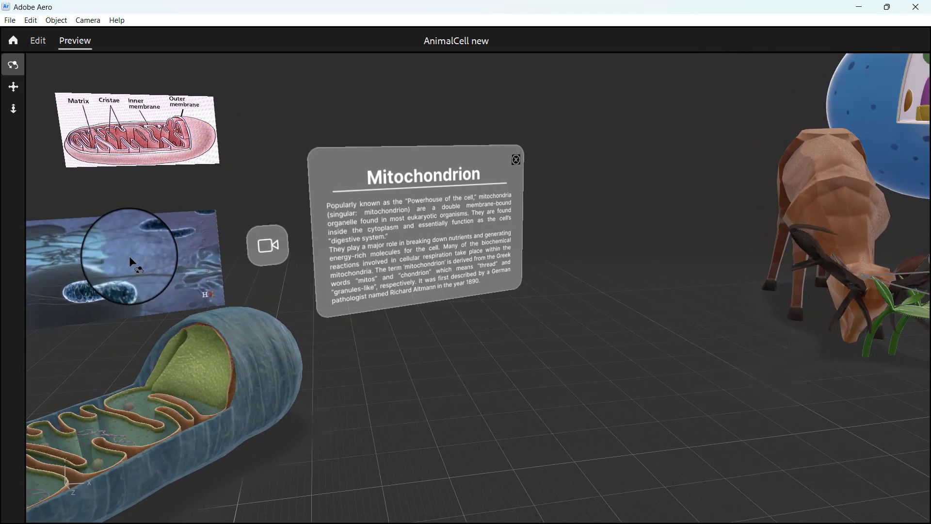
scroll(97, 266, up, 3)
drag(96, 270, 30, 315)
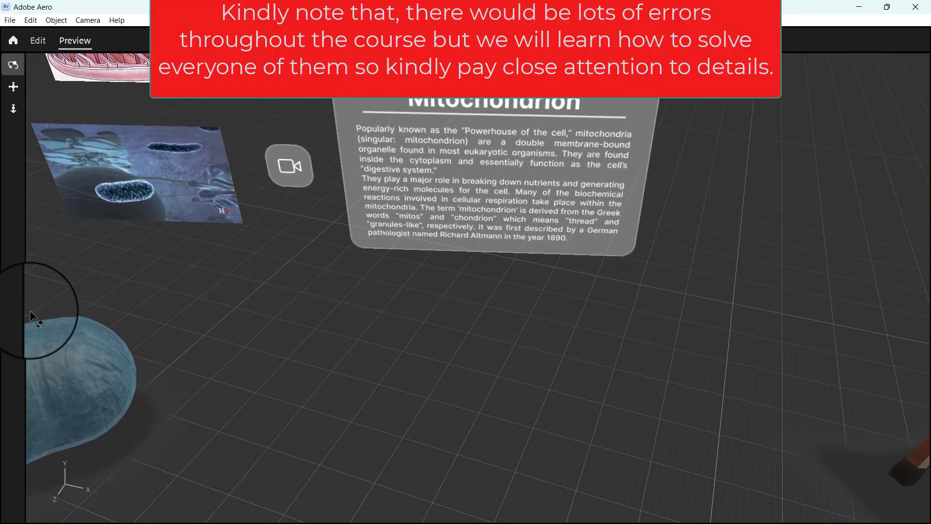
click(39, 42)
Set the speed of the animalcelgif Play images action to 30 fps
scroll(380, 345, down, 10)
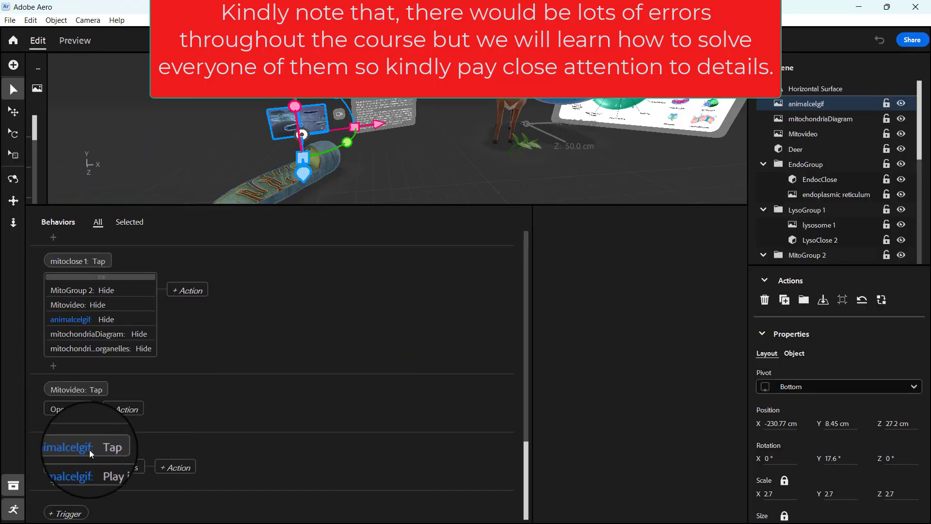
click(80, 445)
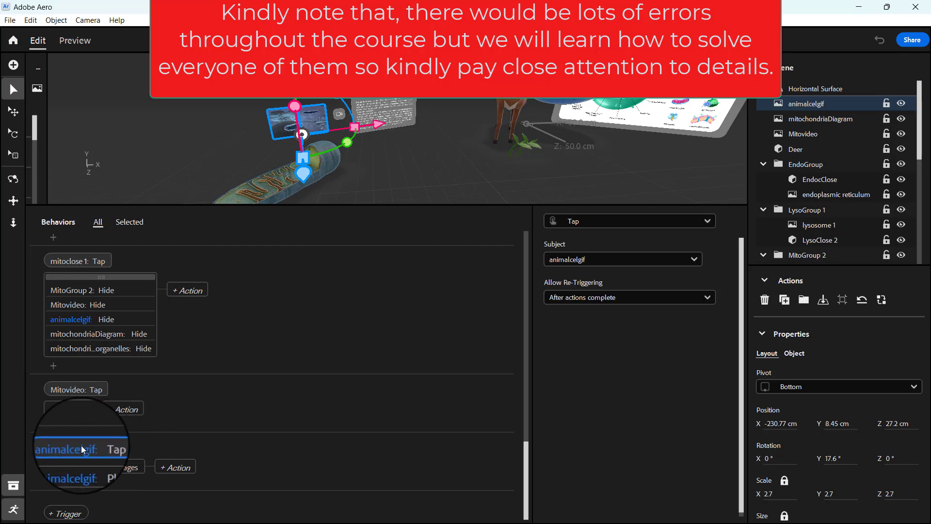
click(97, 467)
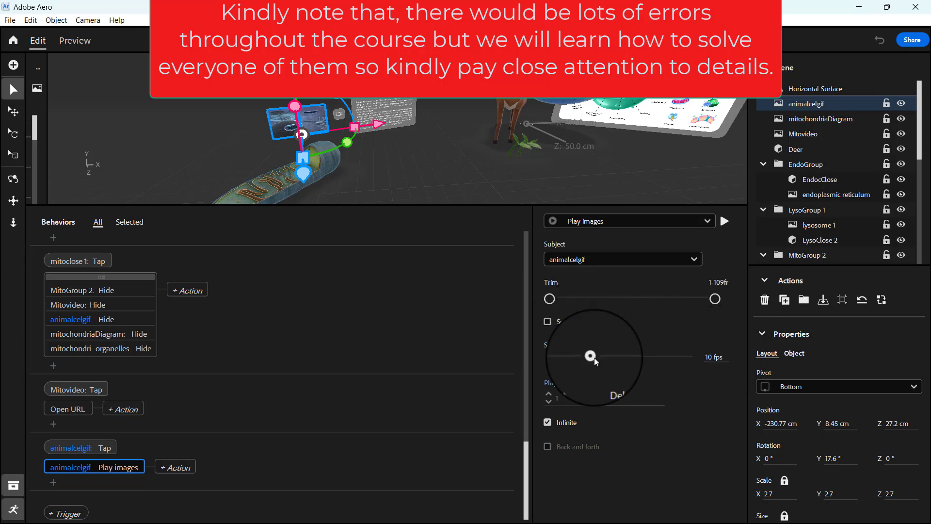
drag(592, 357, 733, 356)
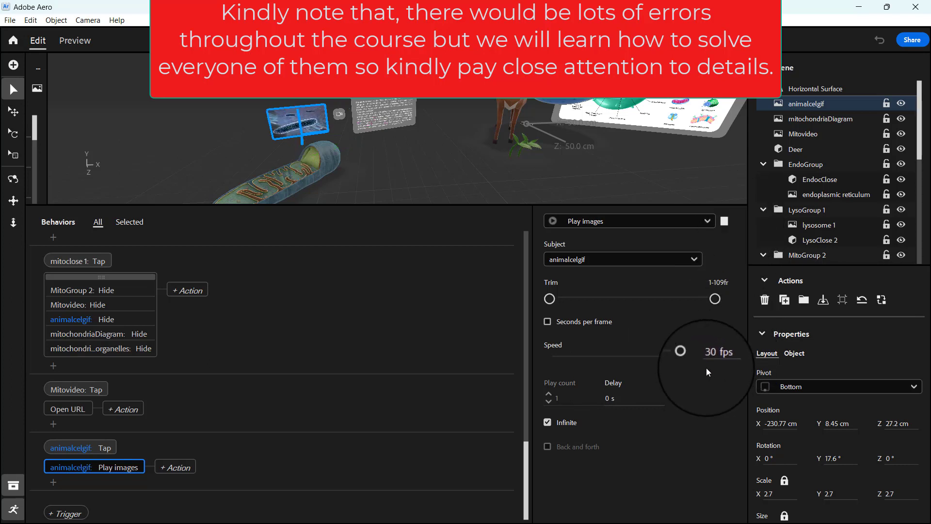
Preview the experience with the new playback speed, activate the mitochondrion hotspot, and examine the animated image
click(72, 41)
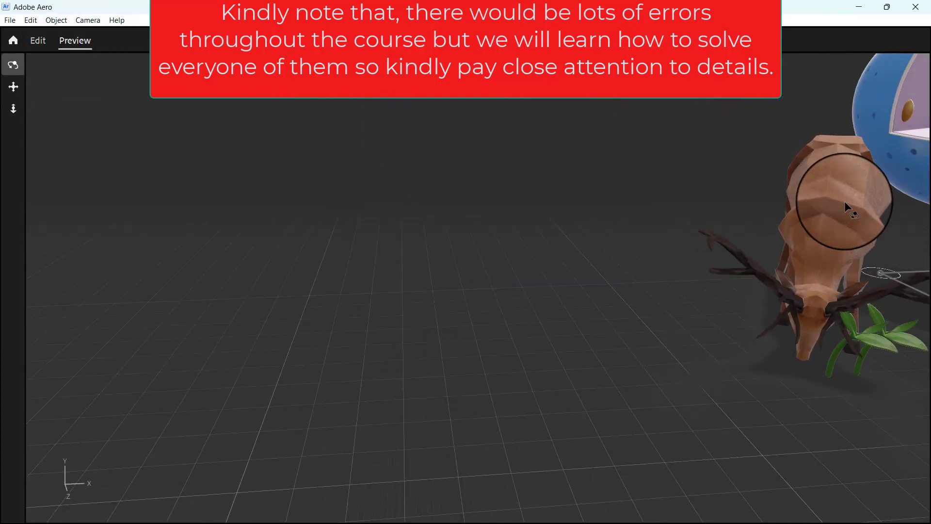
drag(845, 201, 674, 230)
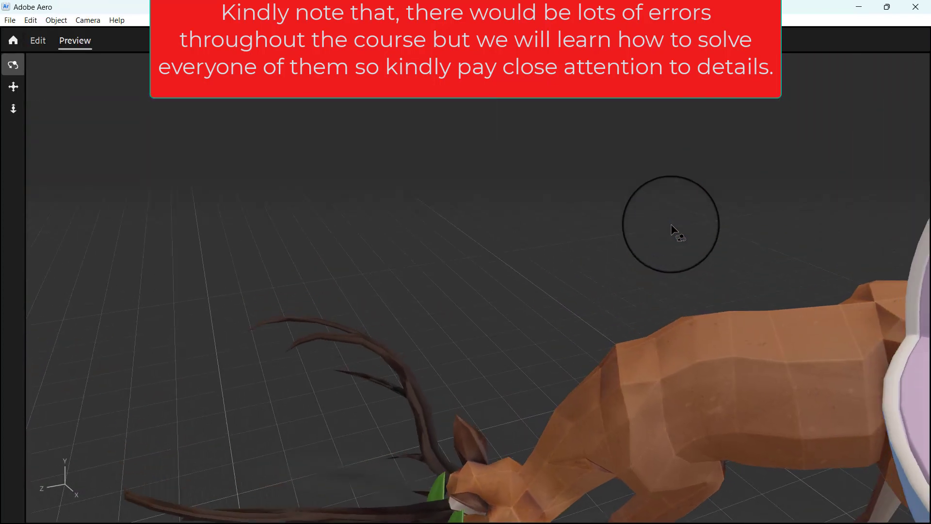
scroll(672, 224, down, 6)
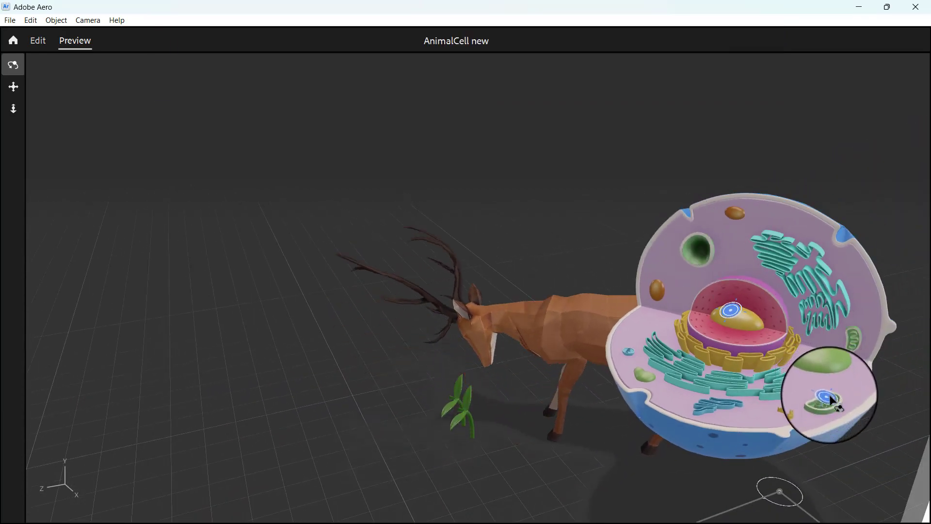
click(831, 400)
drag(463, 301, 582, 277)
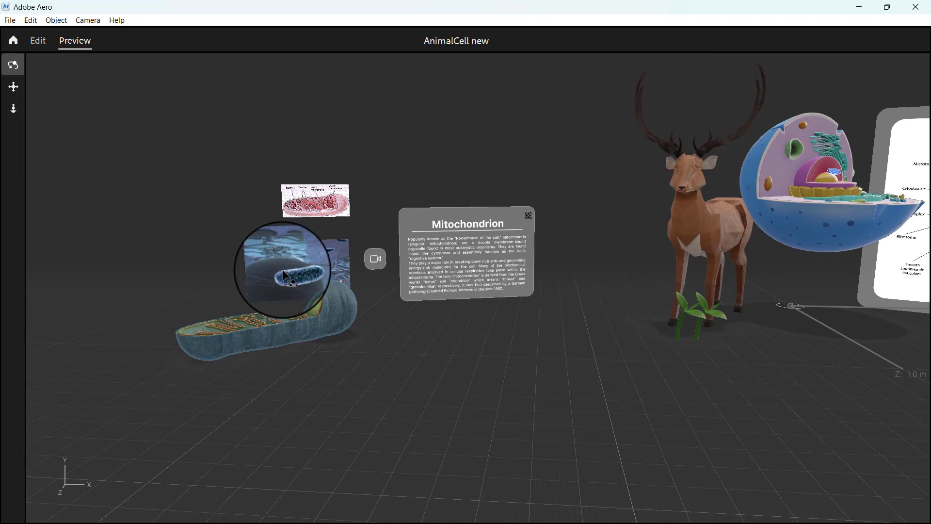
scroll(278, 258, up, 3)
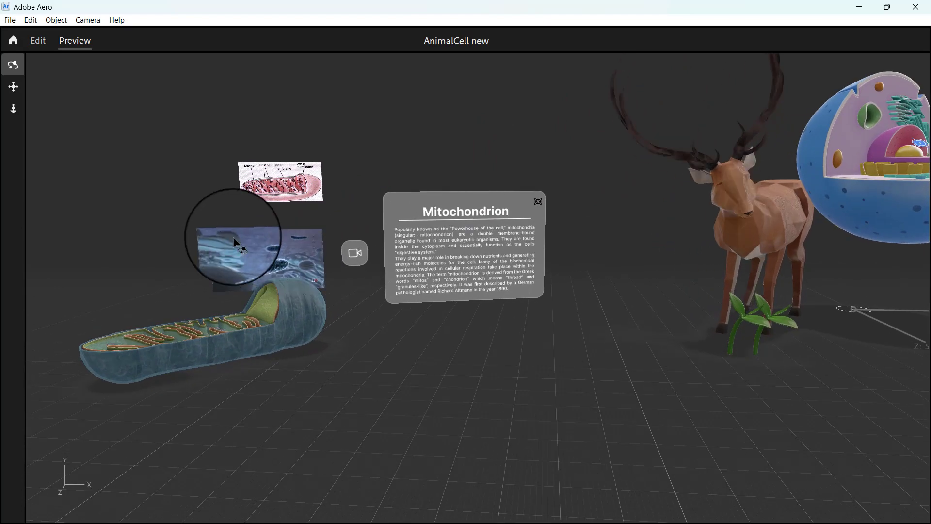
scroll(261, 266, up, 2)
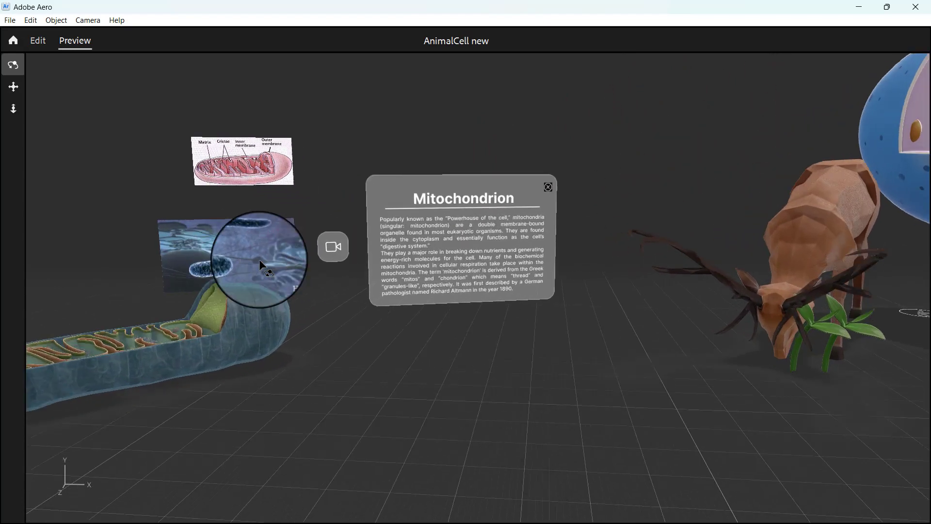
Inspect the animalcelgif image's playback up close in the preview, and return to editing
scroll(260, 265, up, 2)
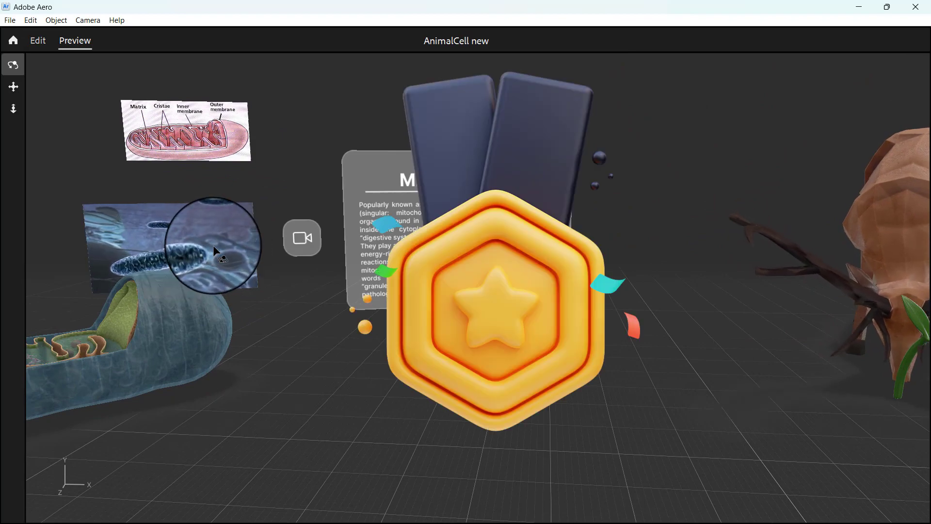
scroll(160, 219, down, 2)
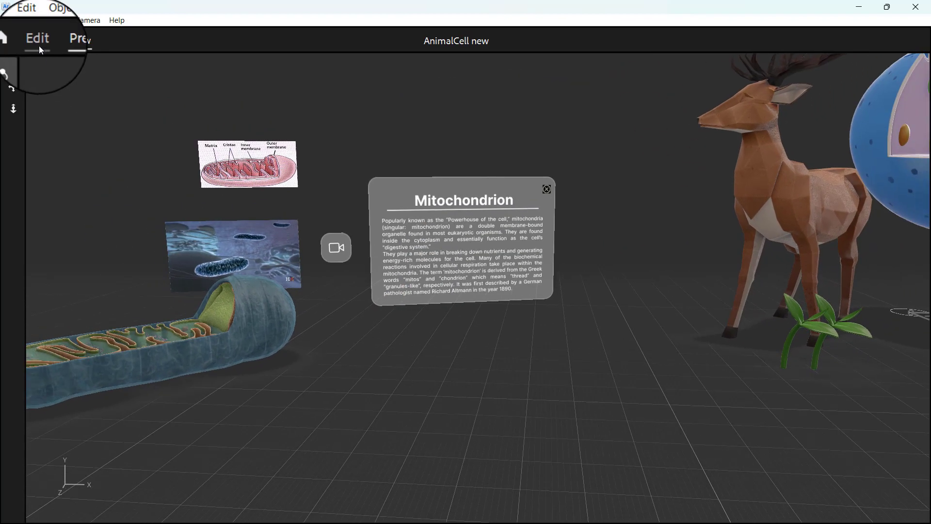
click(39, 45)
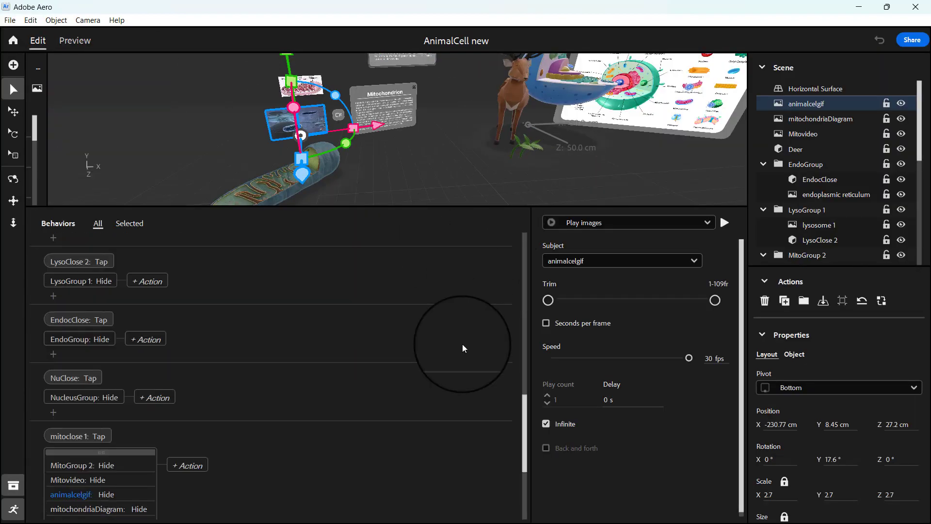
Review the Play images settings of the animalcelgif tap trigger and the experience's other behaviors back to Scene Start
scroll(462, 344, down, 3)
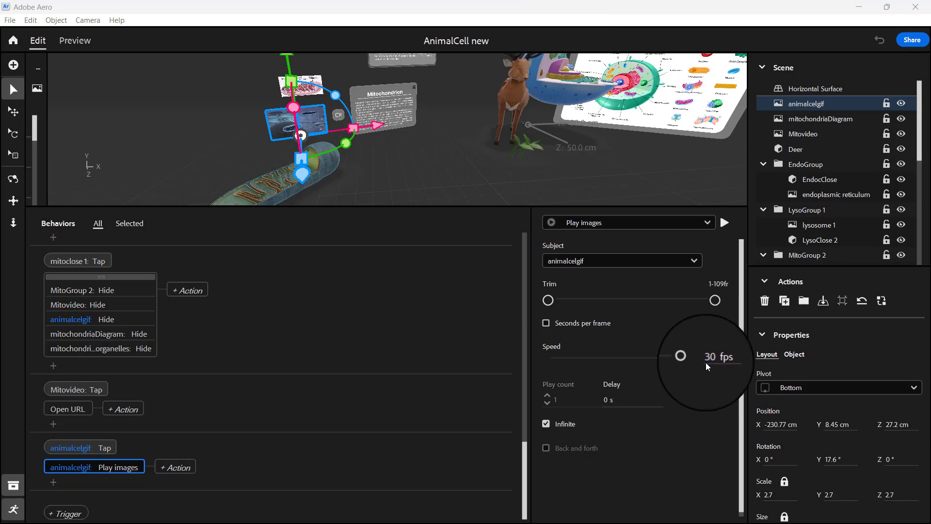
scroll(557, 312, down, 1)
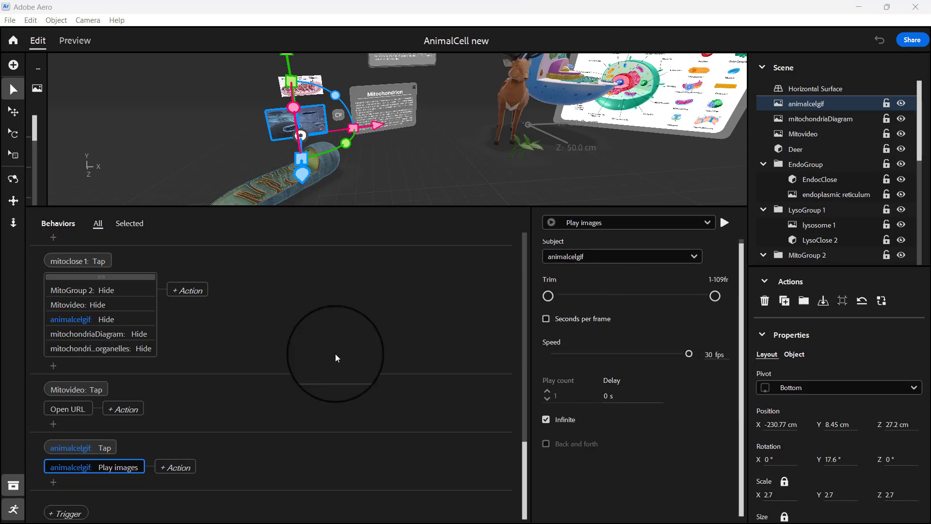
scroll(336, 353, up, 5)
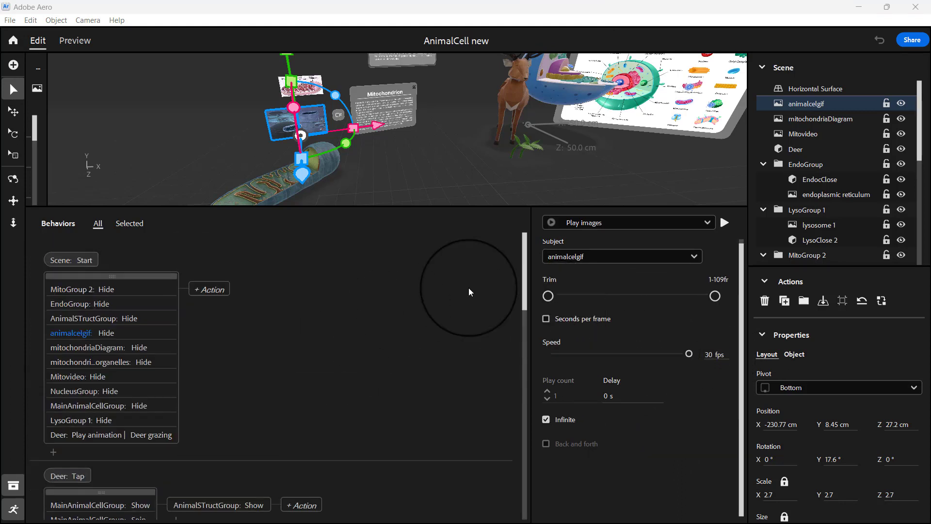
Check the scene's starting state in a brief preview, and enlarge the 3D view over the Behaviors area back in editing
click(74, 41)
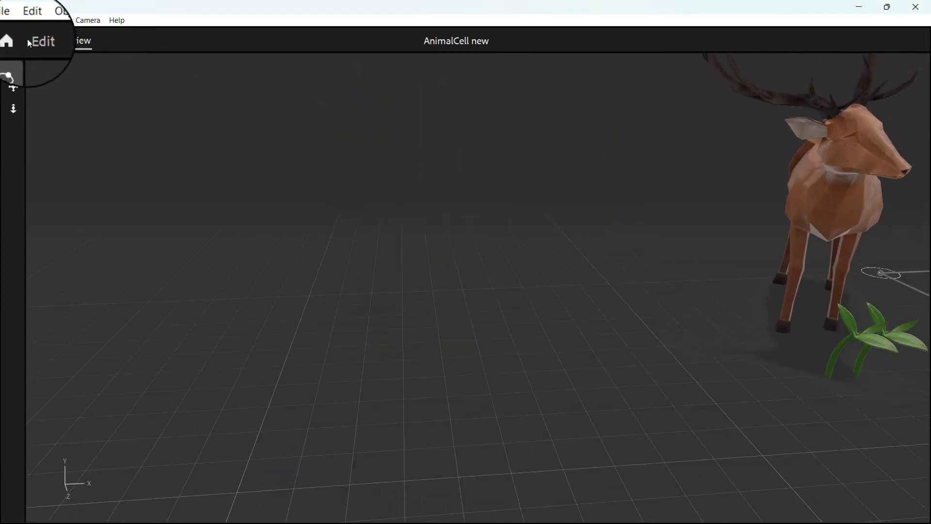
click(43, 44)
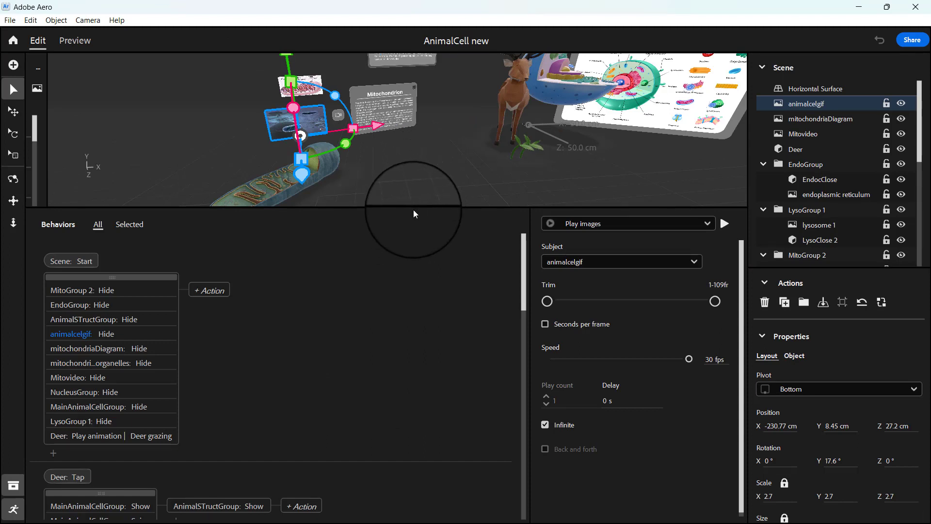
drag(413, 207, 407, 371)
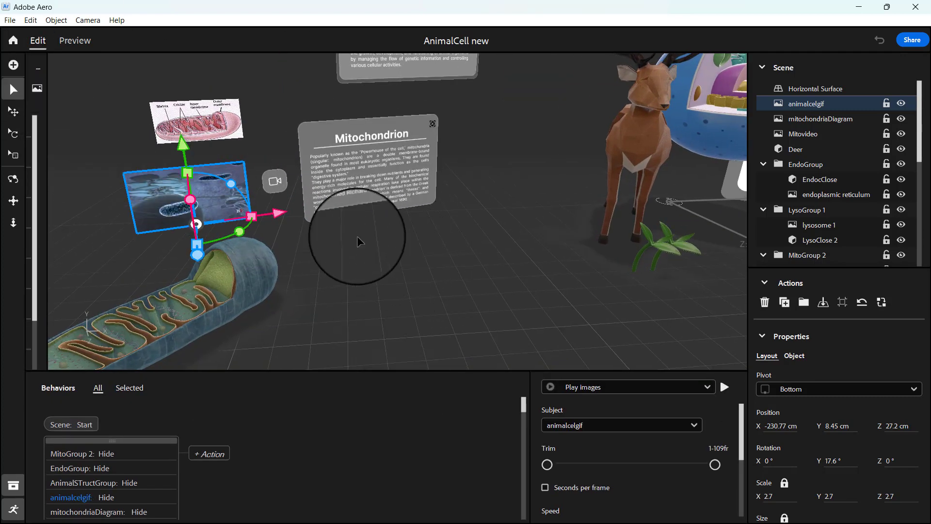